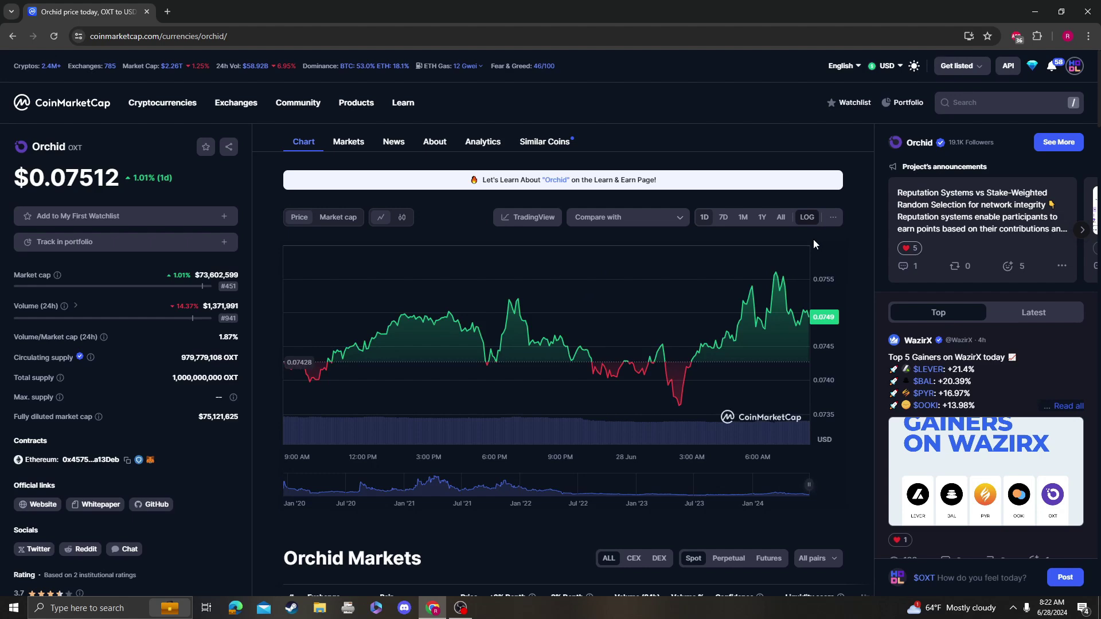
# Step: Show Orchid's all-time price history and open the TradingView technical analysis chart
pyautogui.click(780, 217)
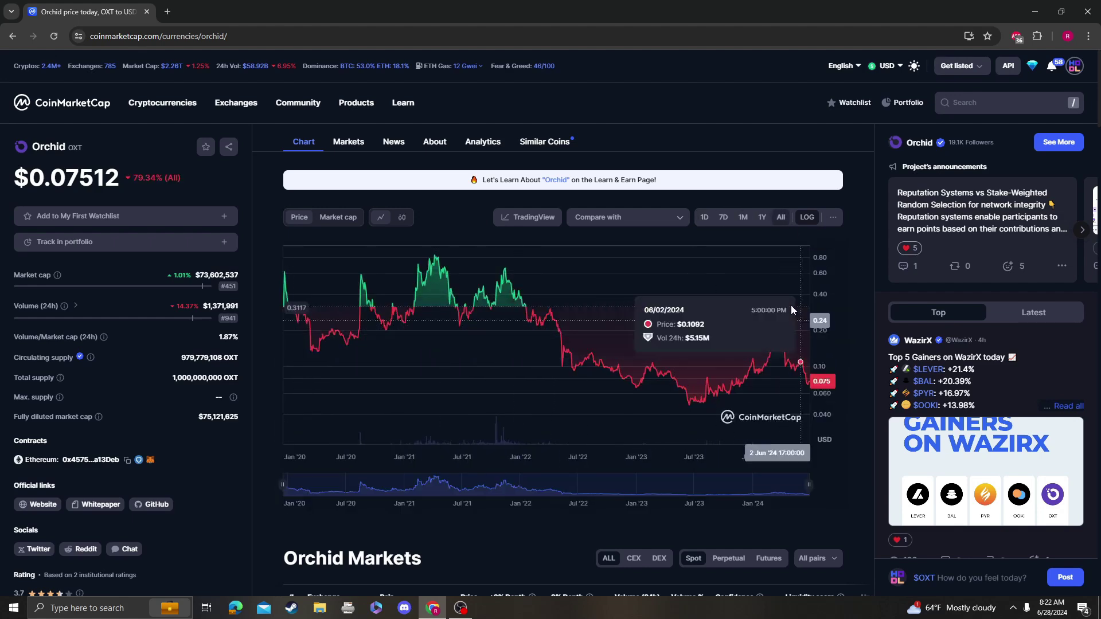
pyautogui.click(523, 226)
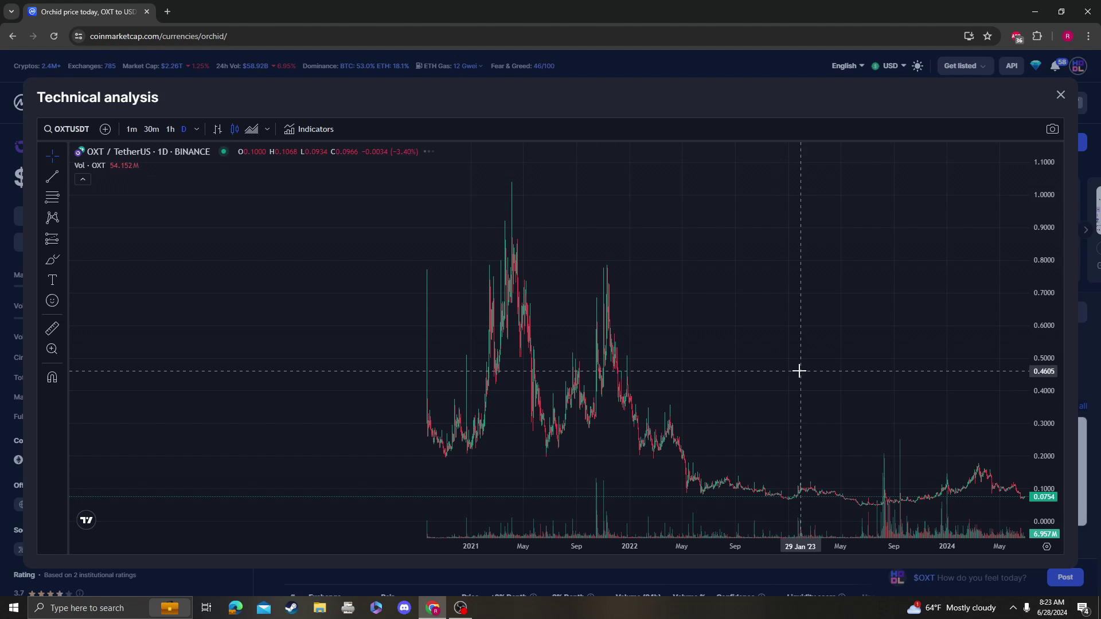
# Step: Change the chart symbol from OXTUSDT to Orchid / US Dollar on Coinbase
pyautogui.click(80, 129)
pyautogui.click(435, 190)
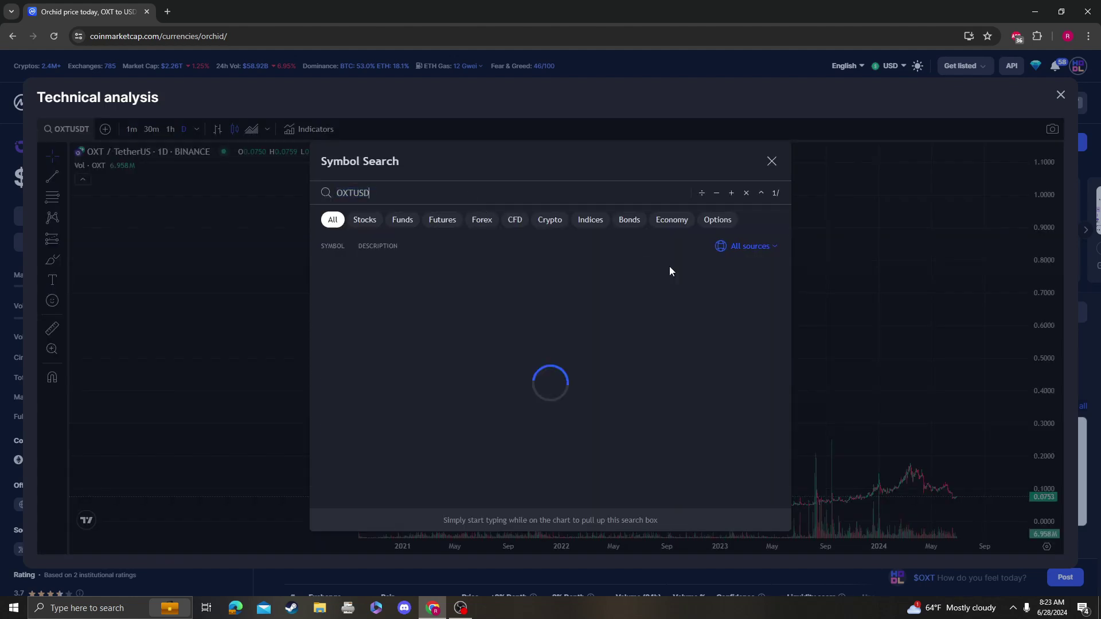
pyautogui.click(694, 291)
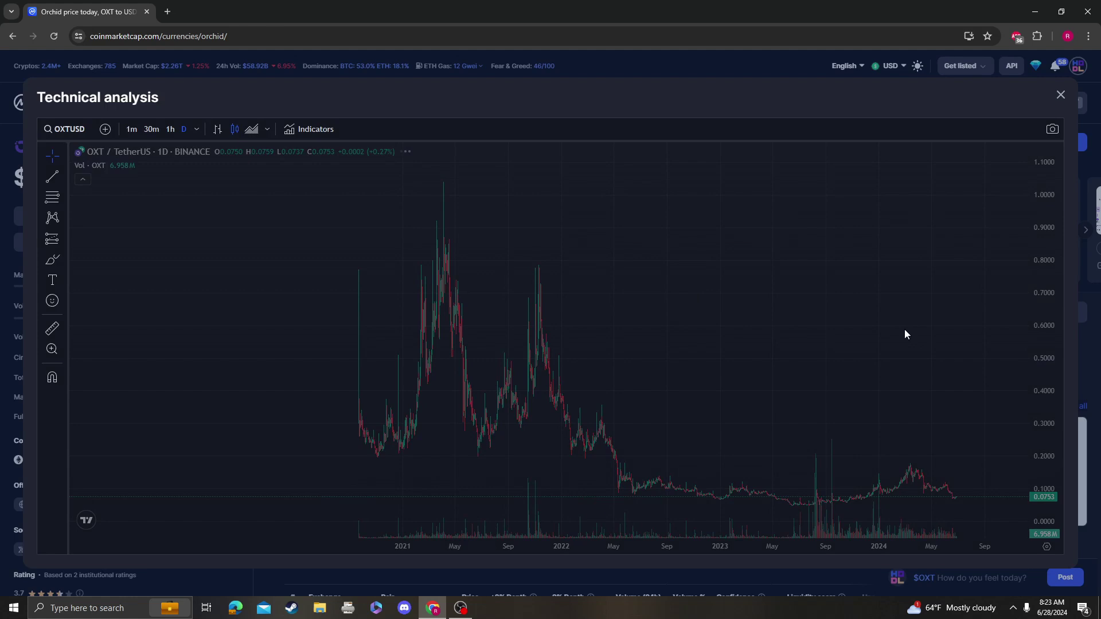
pyautogui.moveTo(819, 352); pyautogui.dragTo(708, 351)
pyautogui.scroll(-3, 805, 355)
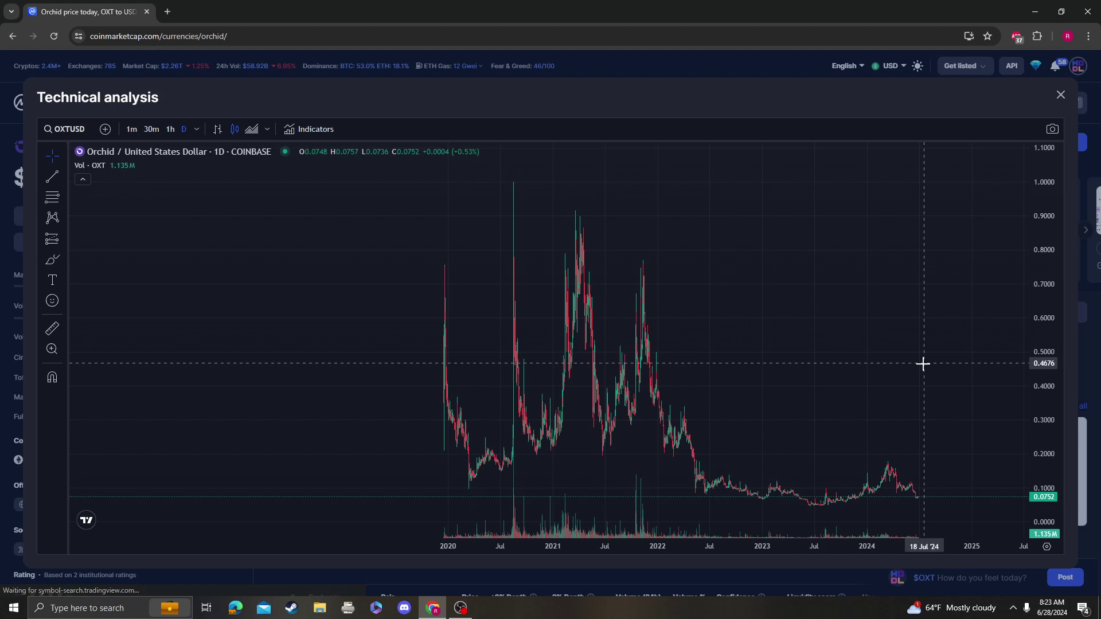
# Step: Put the price scale on logarithmic and frame the daily history starting from 2020
pyautogui.rightClick(1044, 459)
pyautogui.click(964, 437)
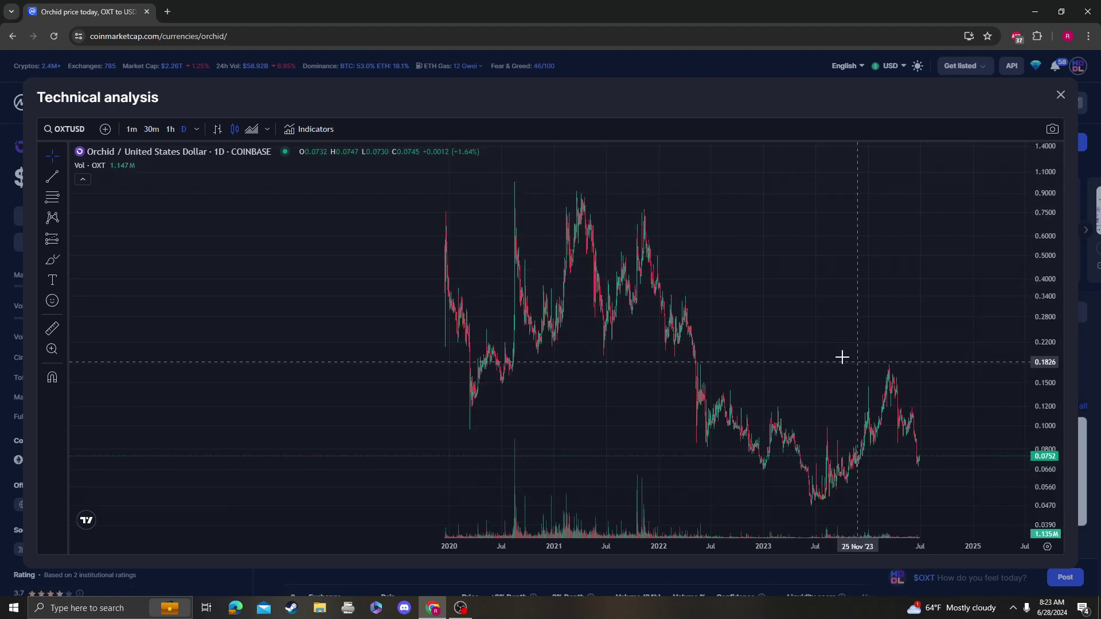
pyautogui.moveTo(841, 356); pyautogui.dragTo(657, 351)
pyautogui.scroll(3, 491, 312)
pyautogui.scroll(1, 573, 309)
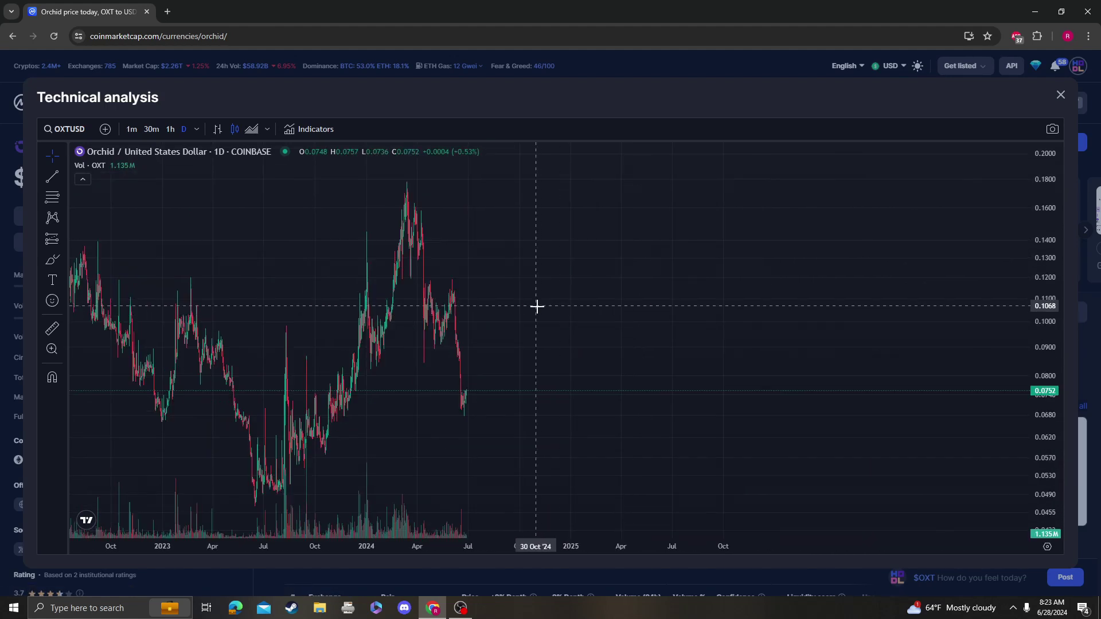
pyautogui.moveTo(536, 307); pyautogui.dragTo(687, 313)
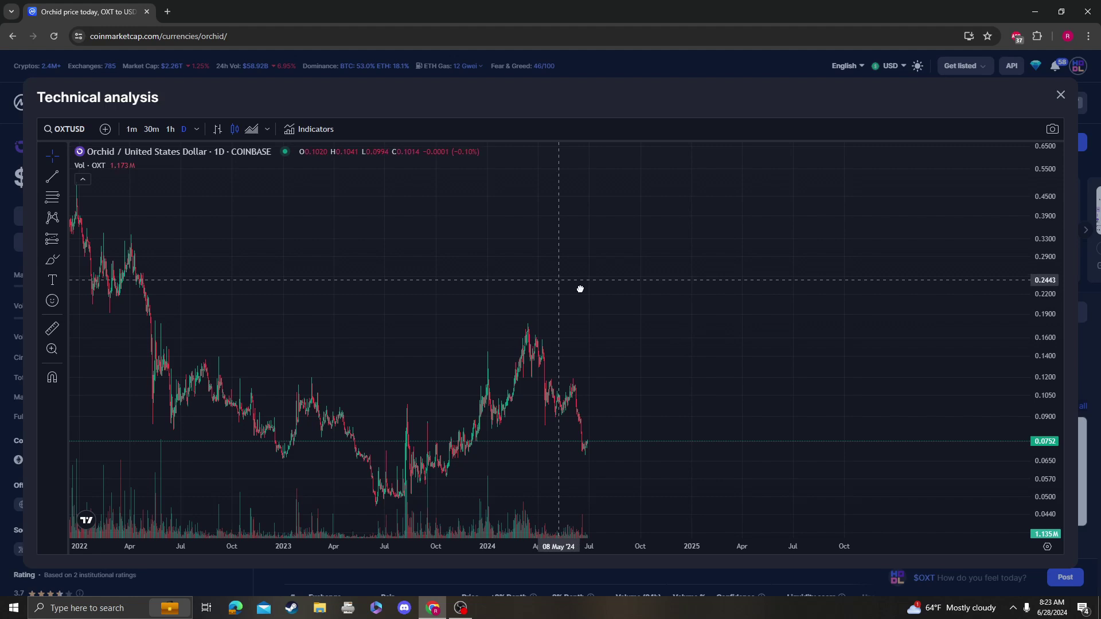
pyautogui.scroll(-3, 663, 310)
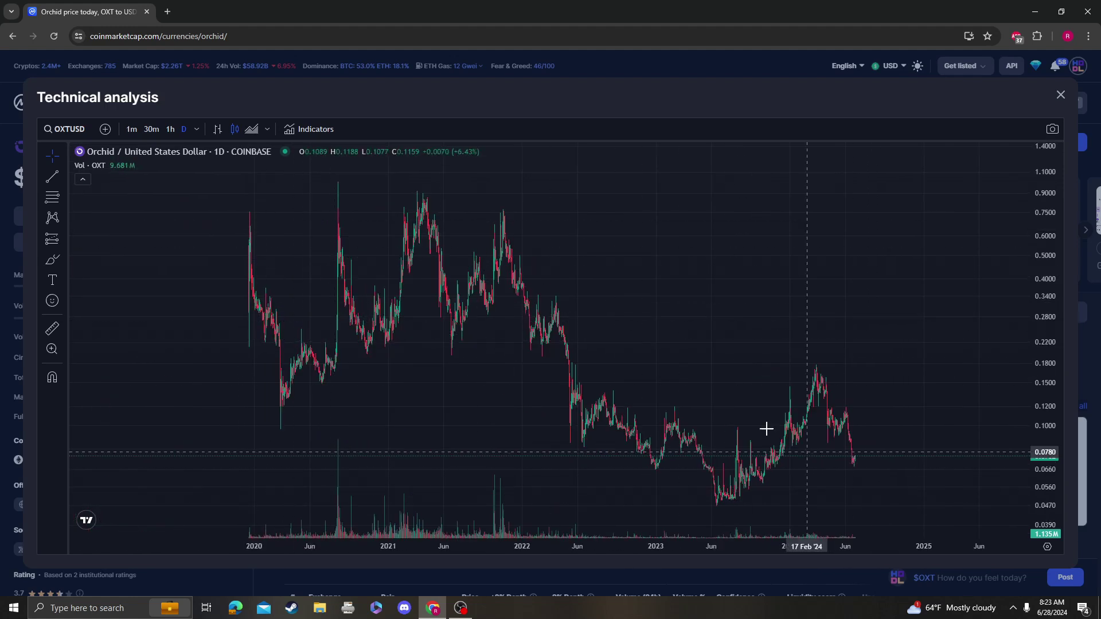
pyautogui.moveTo(995, 297)
pyautogui.mouseDown()
pyautogui.moveTo(626, 331)
pyautogui.moveTo(735, 310)
pyautogui.moveTo(607, 294)
pyautogui.mouseUp()
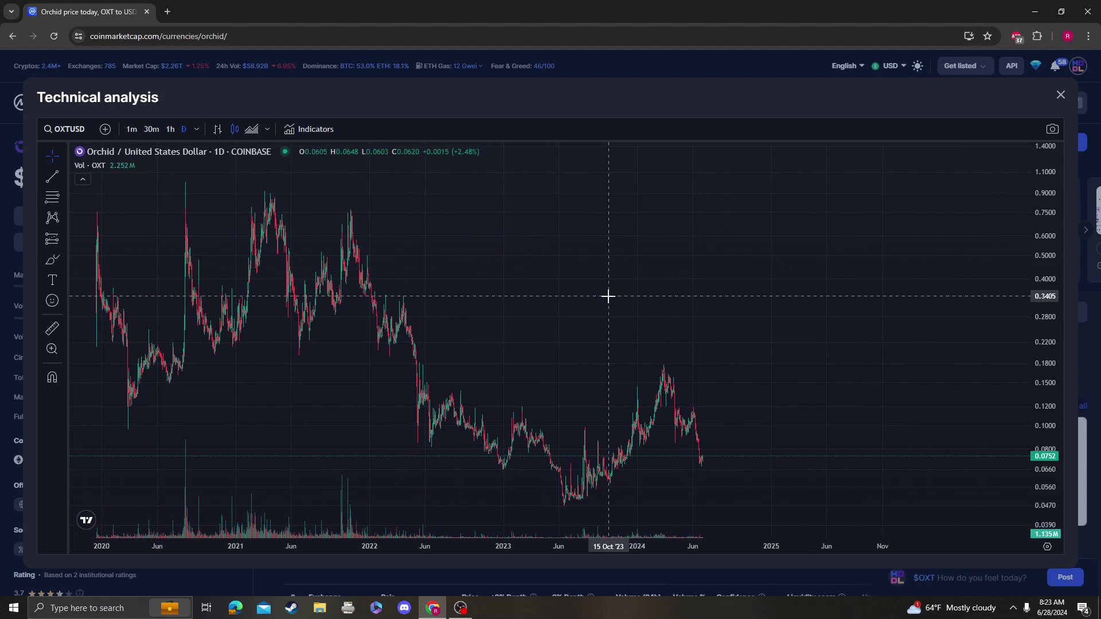
# Step: Add the Relative Strength Index and Stochastic RSI indicators via an 'rsi' search
pyautogui.click(318, 130)
pyautogui.write('rs')
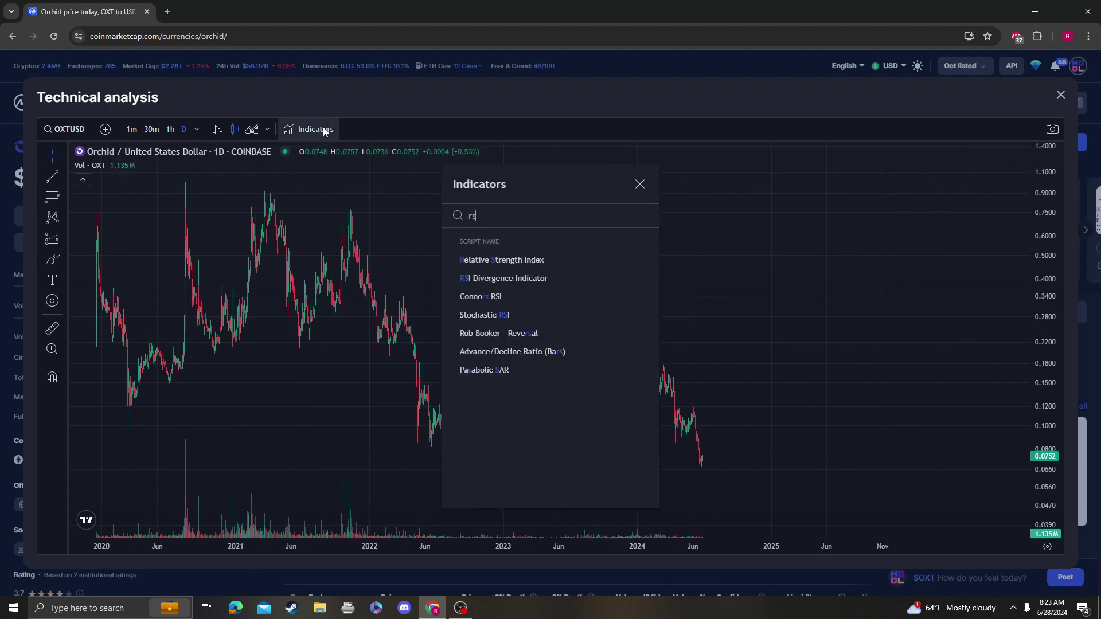
pyautogui.write('i')
pyautogui.click(514, 259)
pyautogui.click(521, 314)
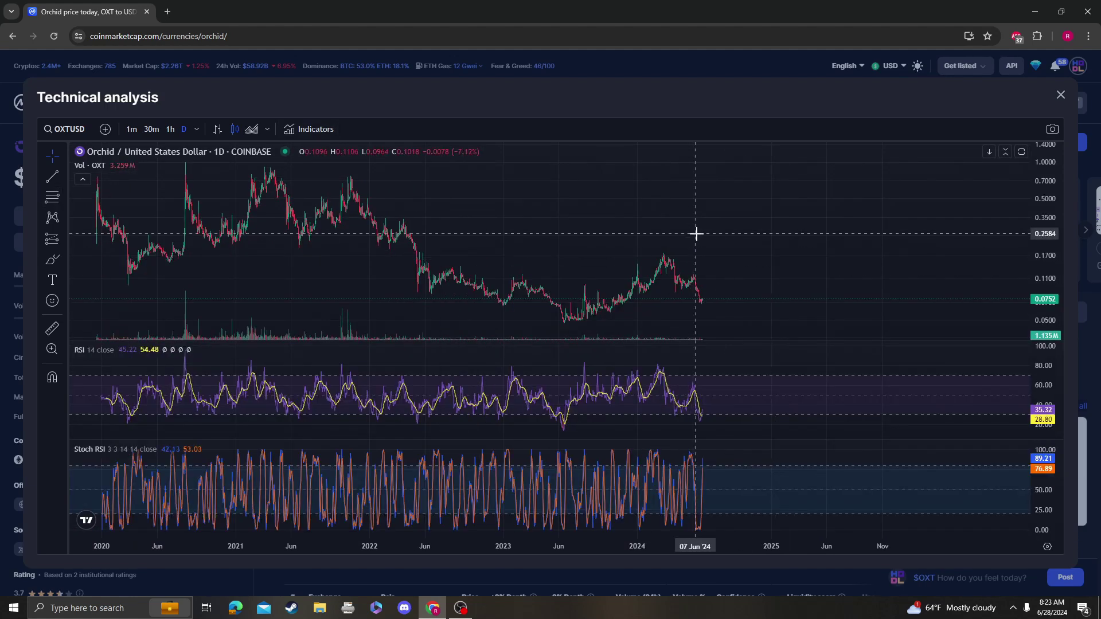
# Step: Draw a Fibonacci retracement from the early-2020 high to the lowest price, then delete it
pyautogui.moveTo(695, 233)
pyautogui.mouseDown()
pyautogui.moveTo(786, 221)
pyautogui.moveTo(598, 209)
pyautogui.mouseUp()
pyautogui.click(51, 197)
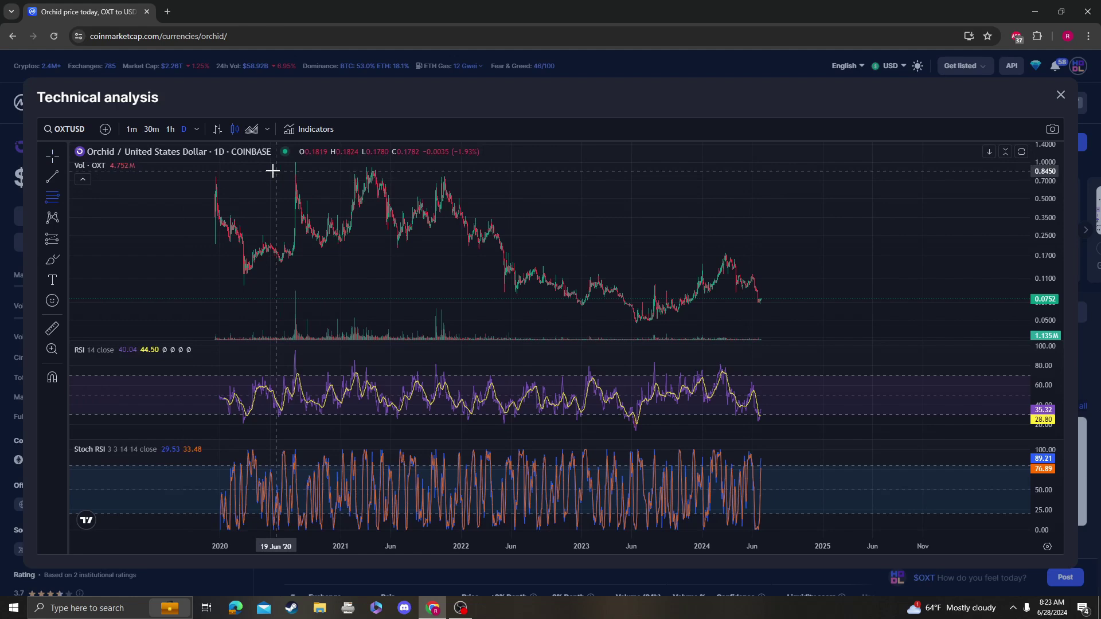
pyautogui.moveTo(241, 162); pyautogui.dragTo(783, 268)
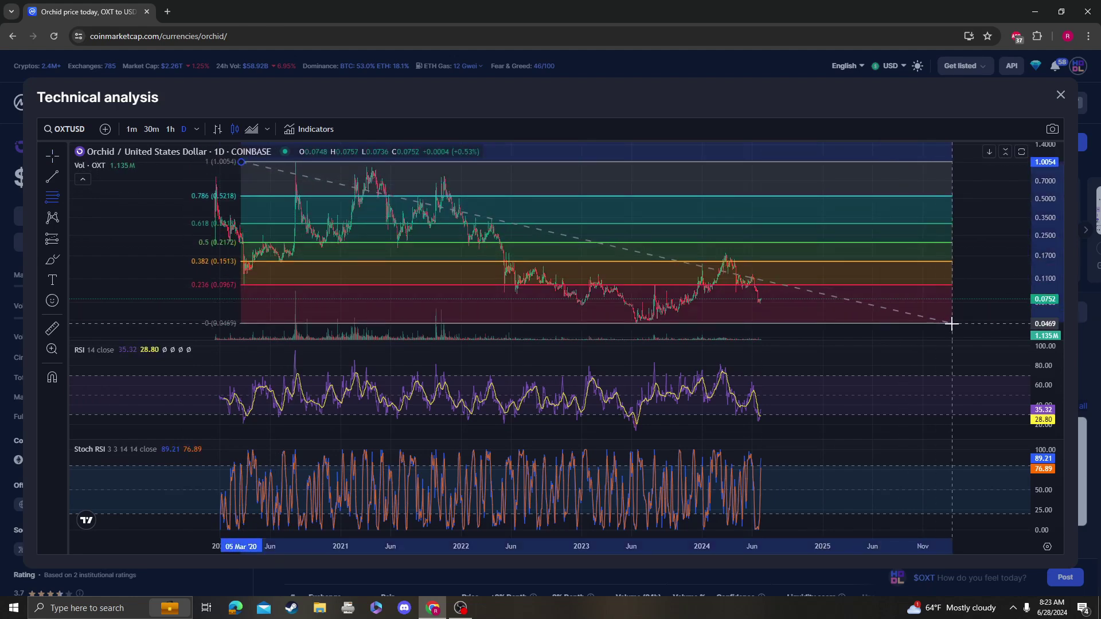
pyautogui.click(951, 323)
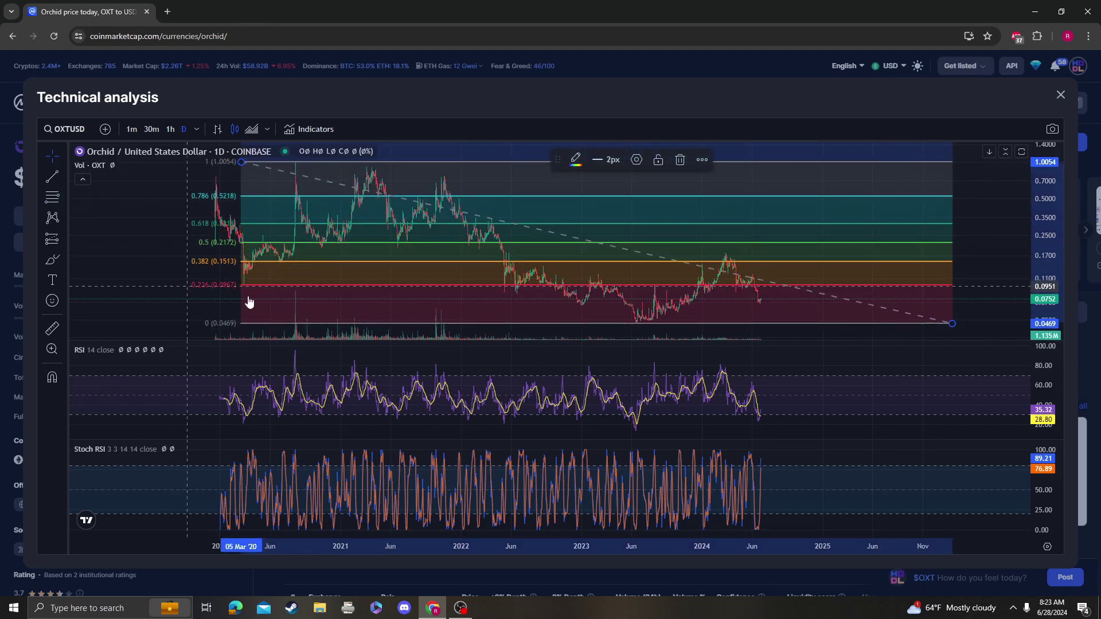
pyautogui.press('Delete')
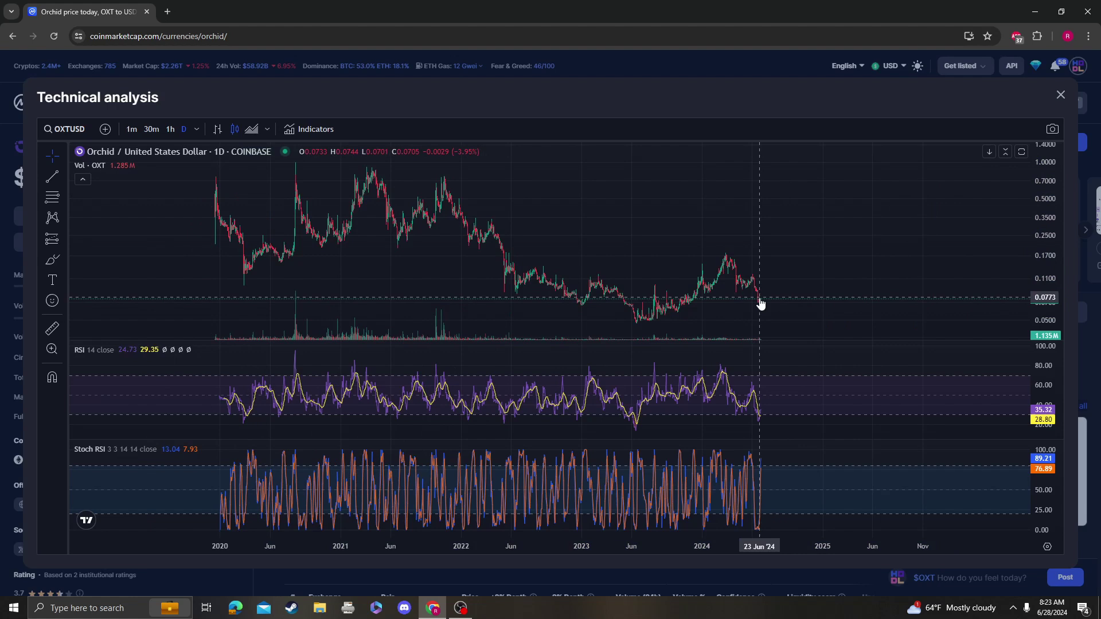
# Step: Draw a second retracement from the mid-2022 low past the latest candle, then delete it
pyautogui.moveTo(695, 229); pyautogui.dragTo(589, 229)
pyautogui.hotkey('alt', 'h')
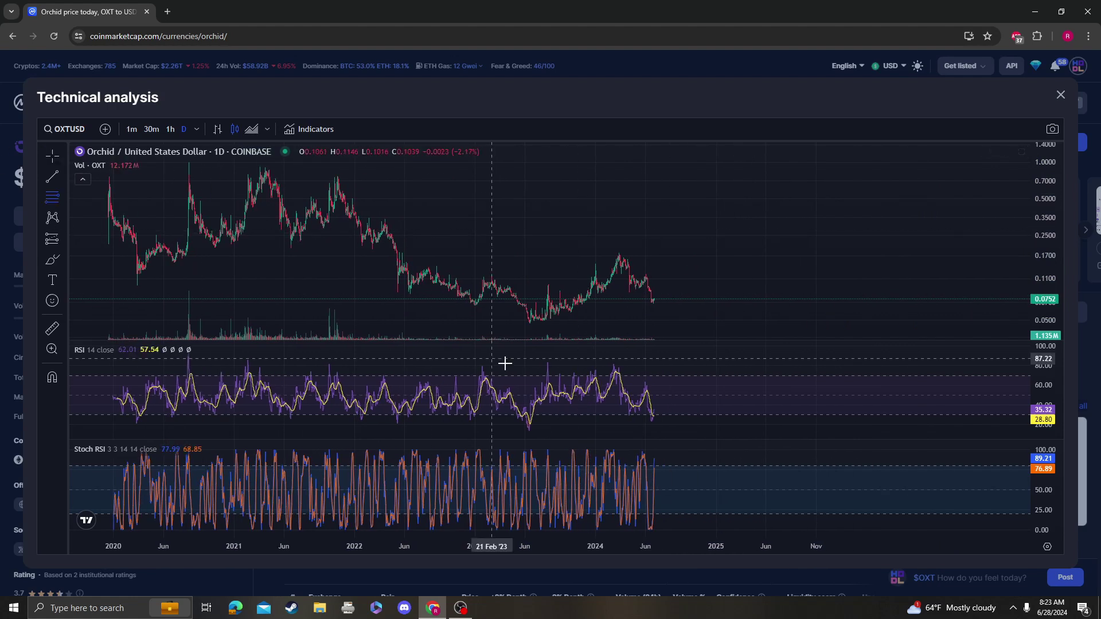
pyautogui.click(412, 325)
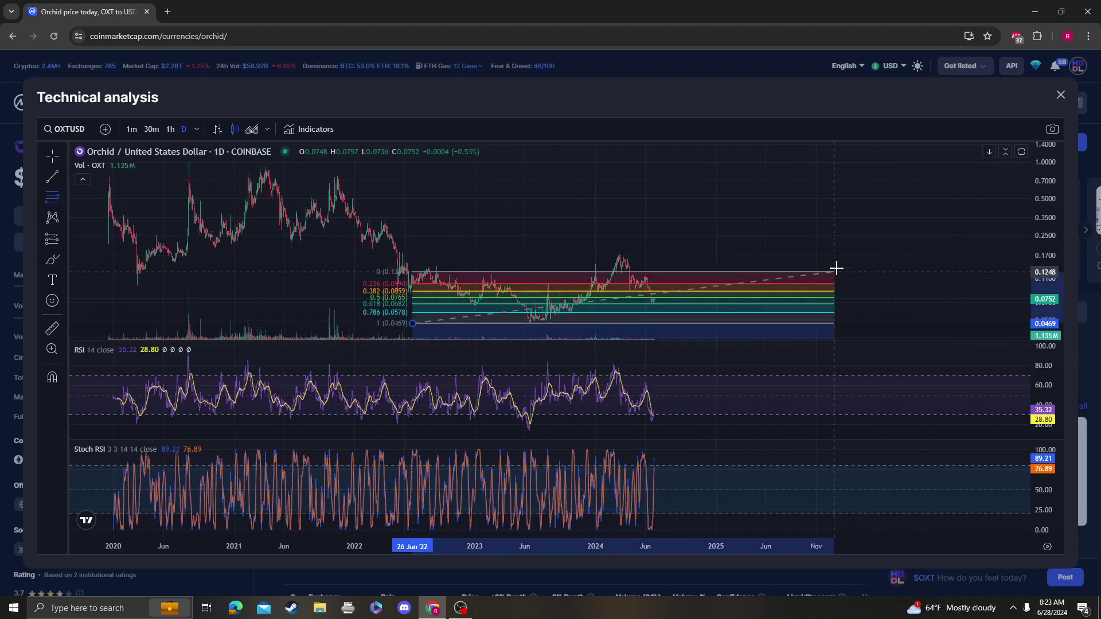
pyautogui.click(871, 254)
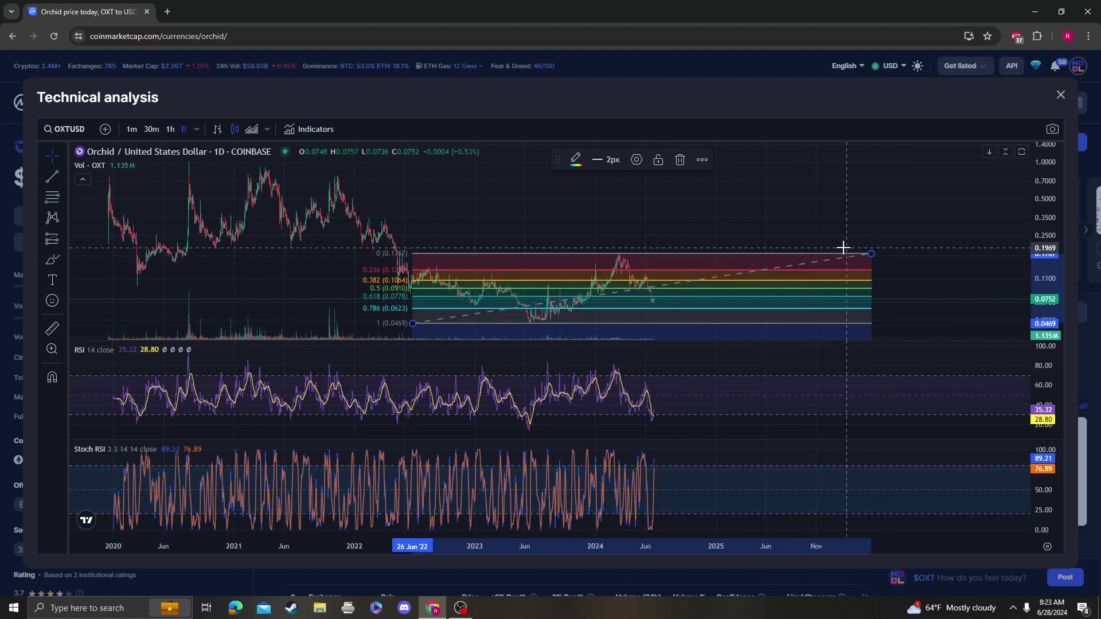
pyautogui.press('Delete')
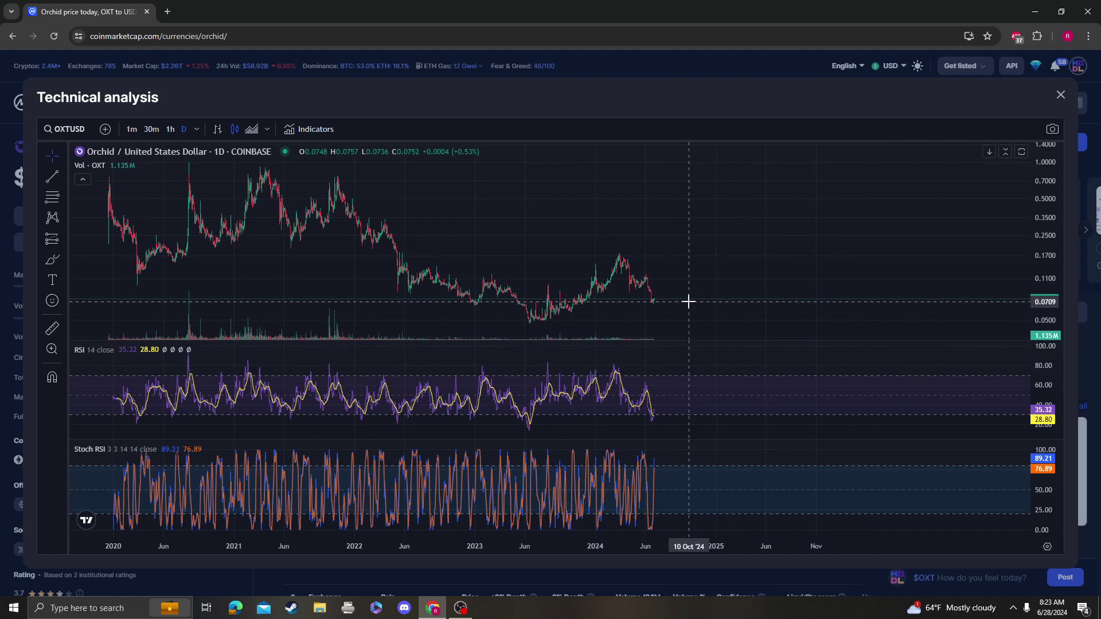
pyautogui.moveTo(663, 418)
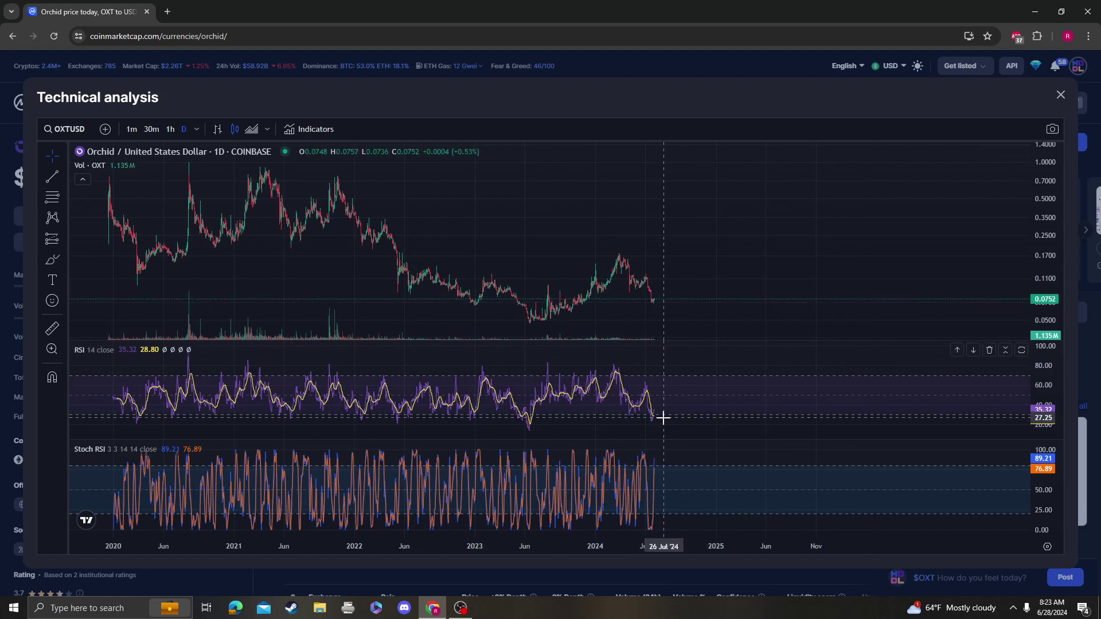
# Step: Draw a Fibonacci retracement from the February 2024 level down to about 0.0671
pyautogui.scroll(5, 579, 282)
pyautogui.scroll(-2, 527, 417)
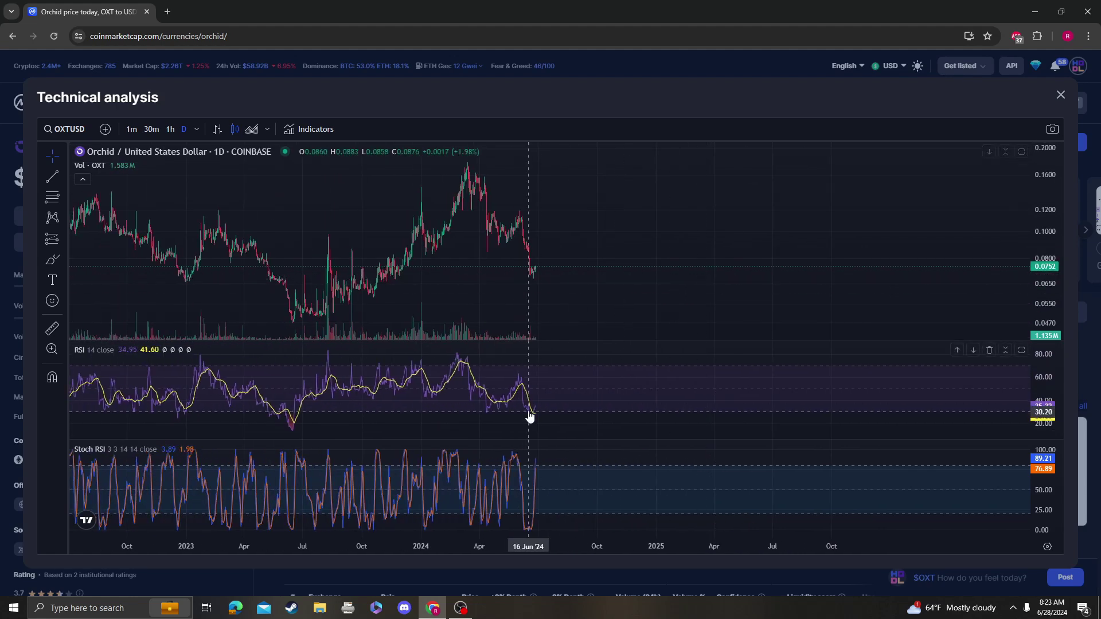
pyautogui.scroll(2, 481, 277)
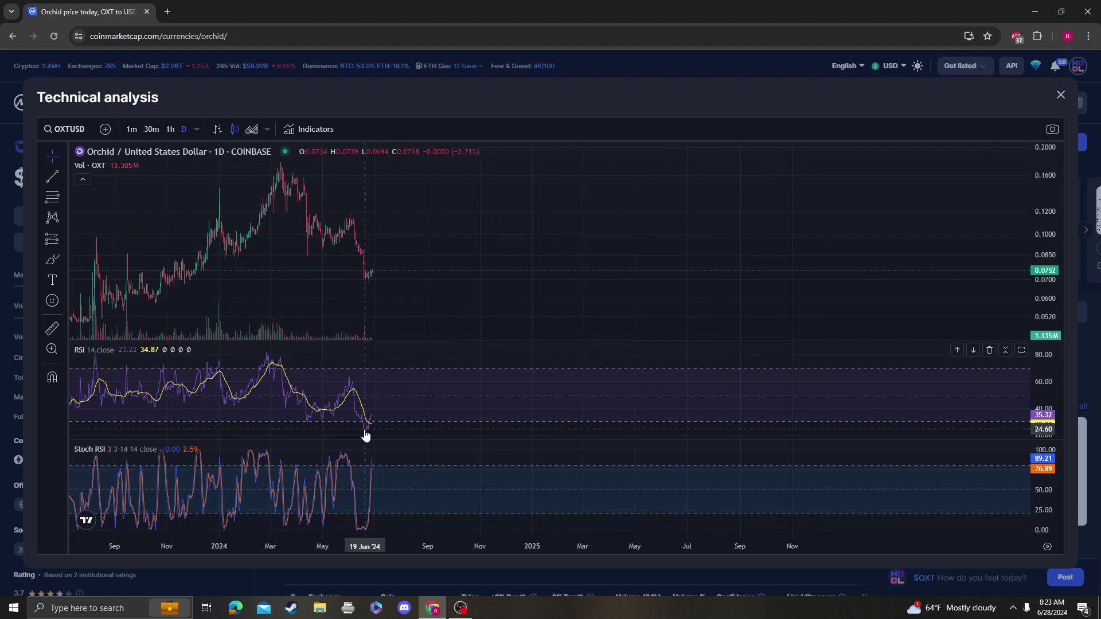
pyautogui.scroll(-2, 395, 380)
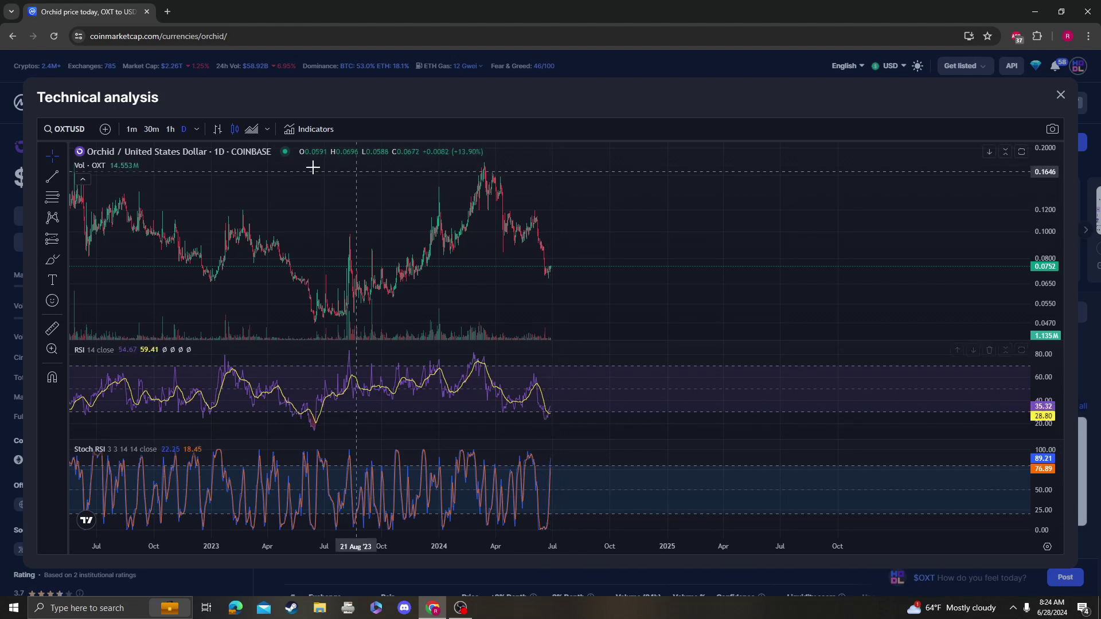
pyautogui.click(53, 197)
pyautogui.click(459, 210)
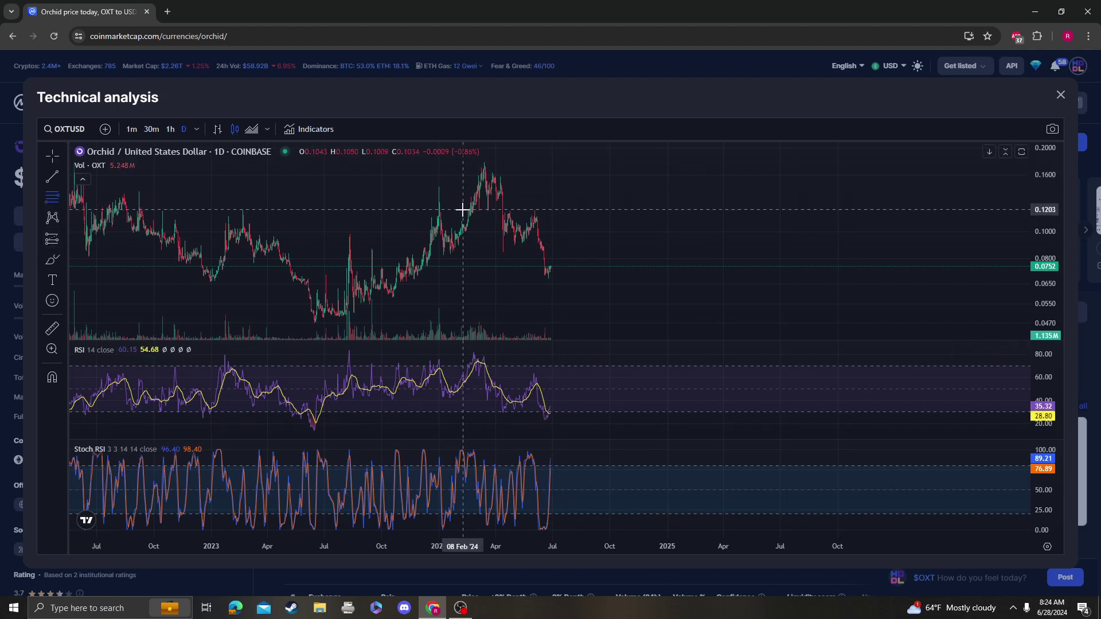
pyautogui.click(900, 280)
# Step: Freehand a cyan projection after the latest candle, removing a stray RSI-pane curve
pyautogui.click(52, 259)
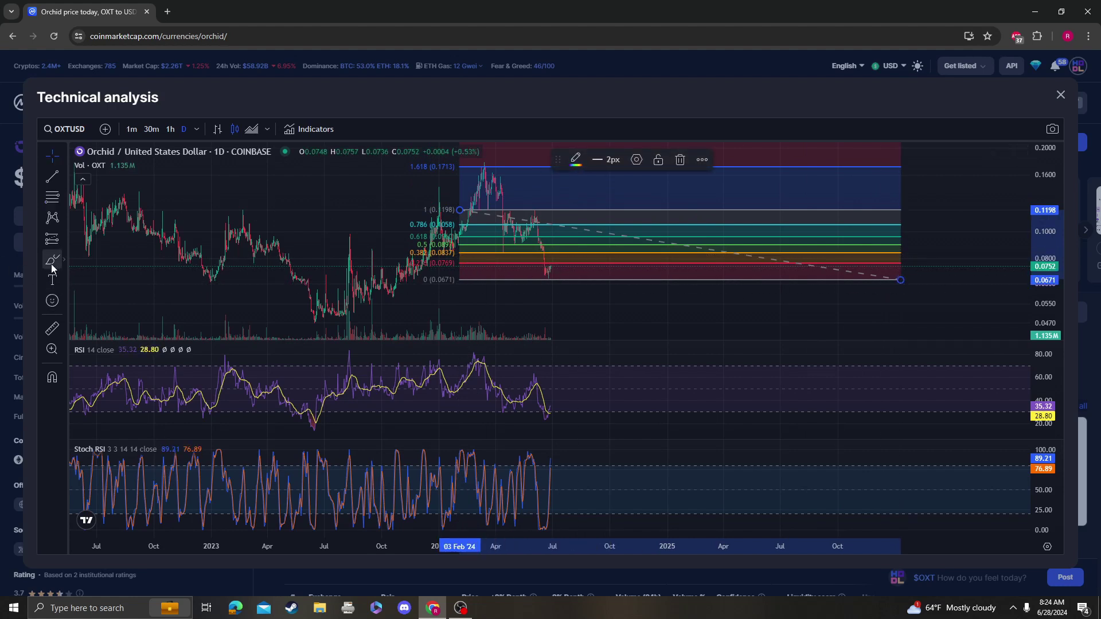
pyautogui.click(549, 270)
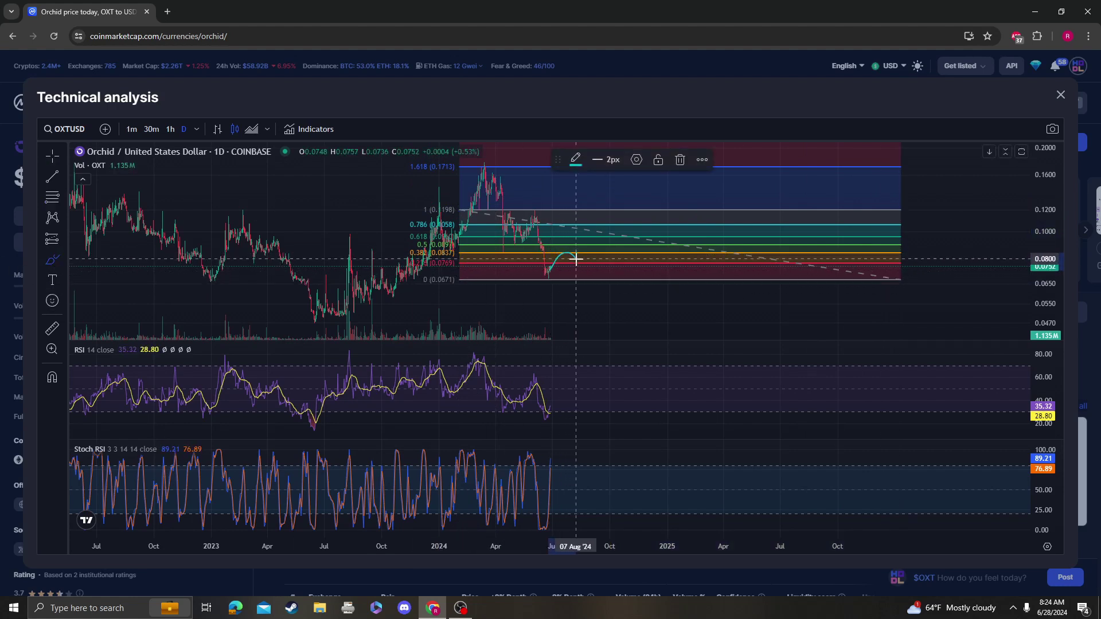
pyautogui.click(594, 298)
pyautogui.moveTo(552, 409); pyautogui.dragTo(586, 416)
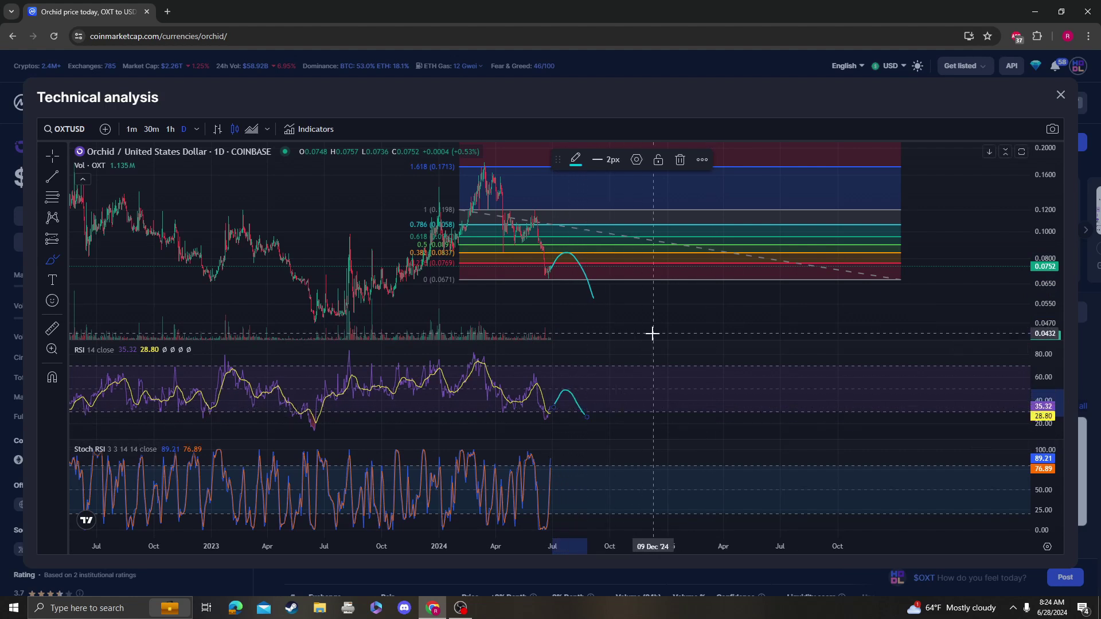
pyautogui.press('Delete')
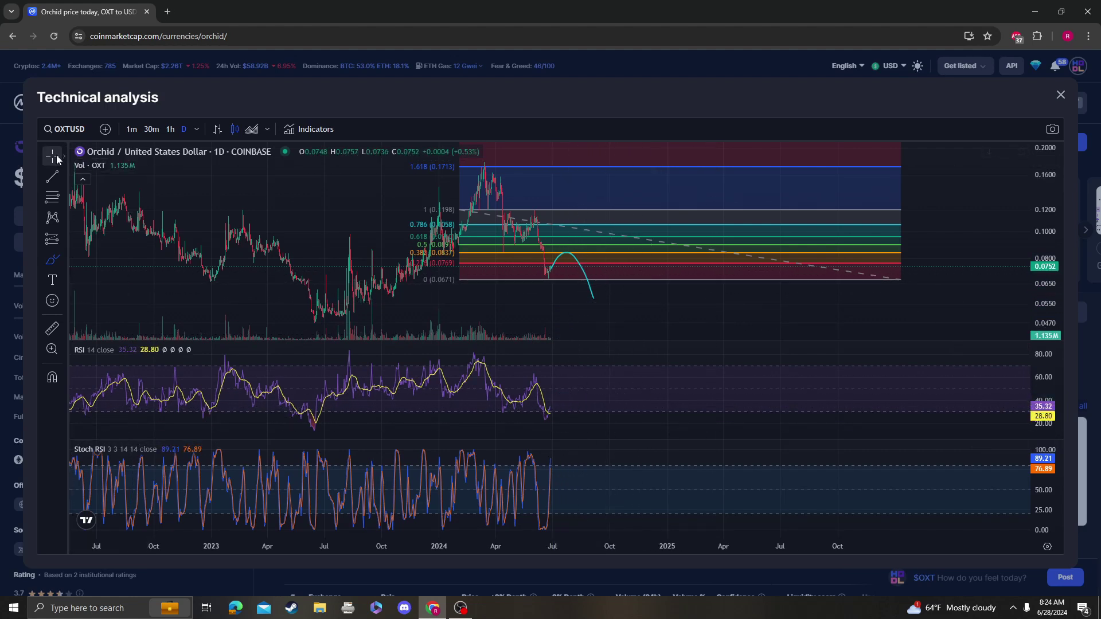
pyautogui.click(52, 155)
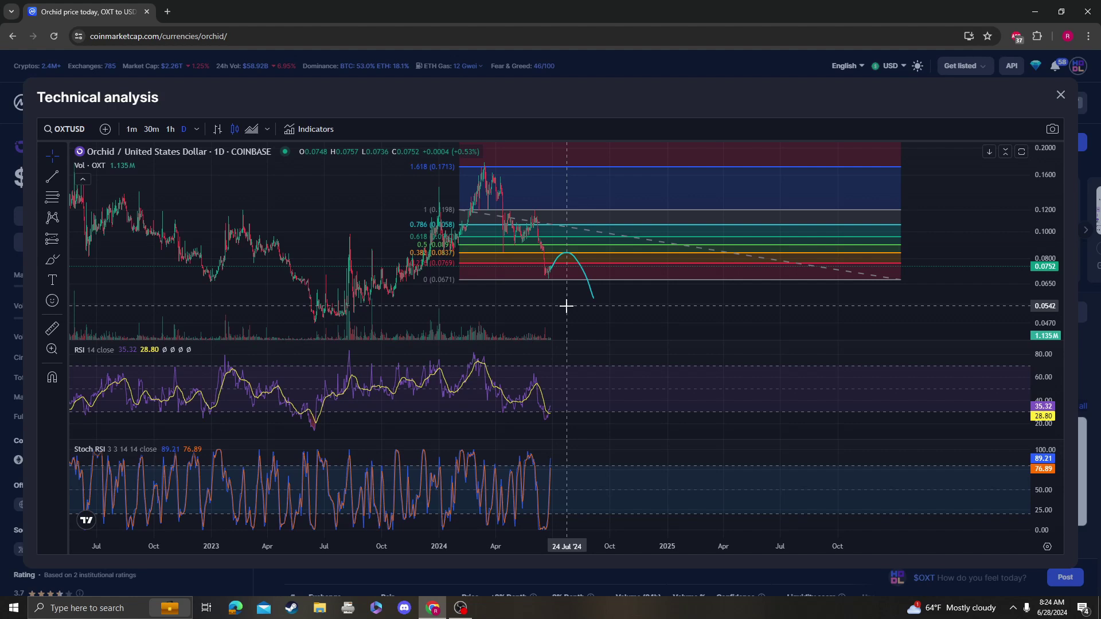
# Step: Replace the Fibonacci extension with a retracement from the October 2023 high to about 0.0678
pyautogui.click(862, 275)
pyautogui.press('Delete')
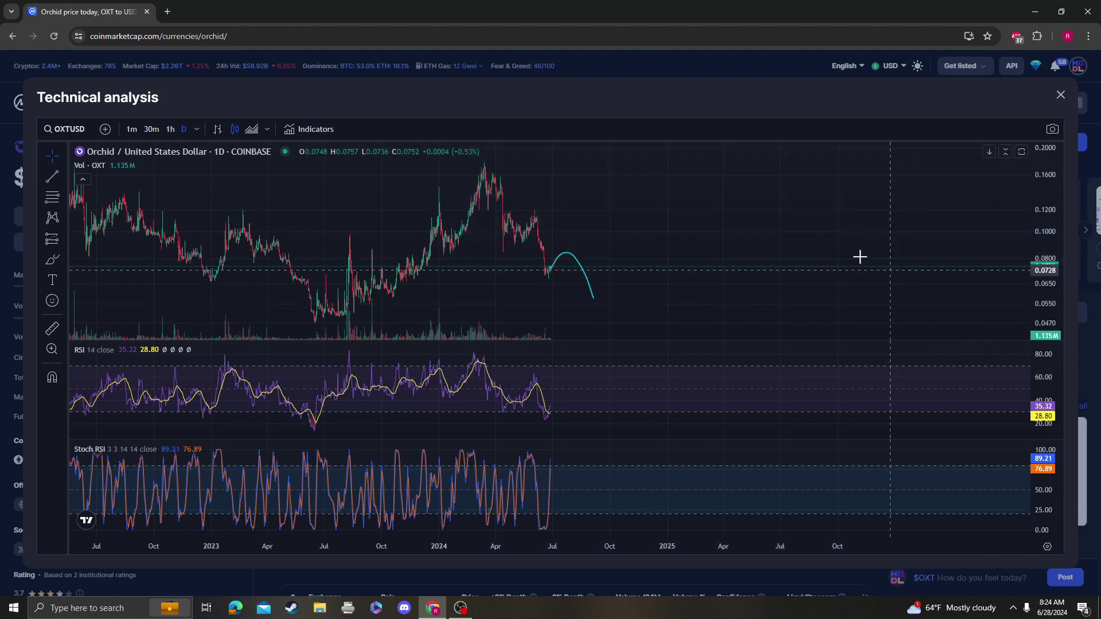
pyautogui.click(53, 197)
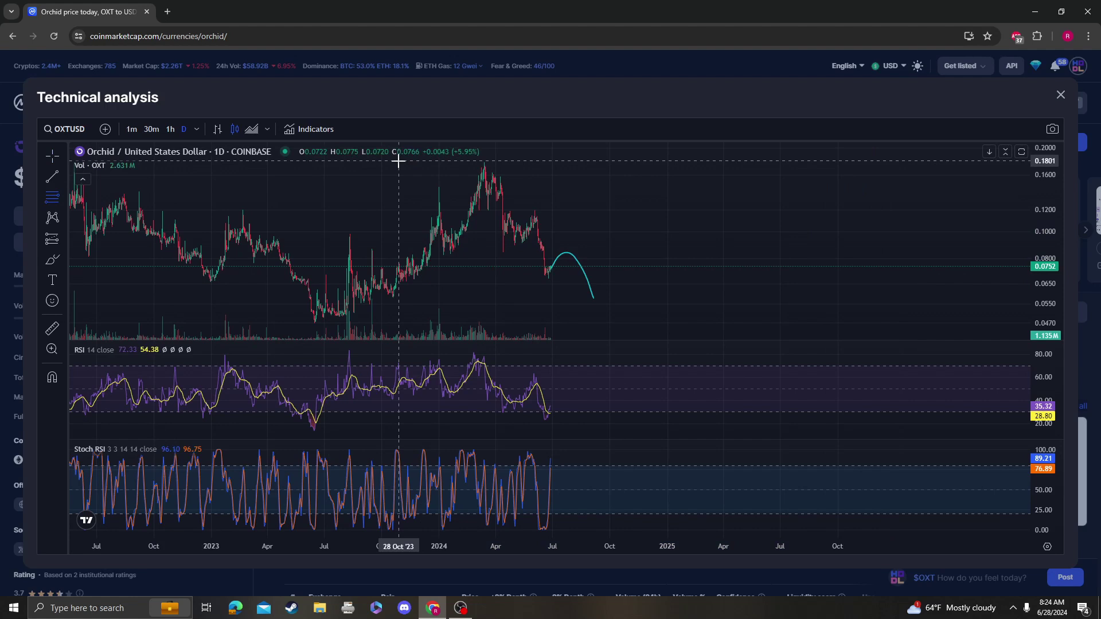
pyautogui.click(396, 163)
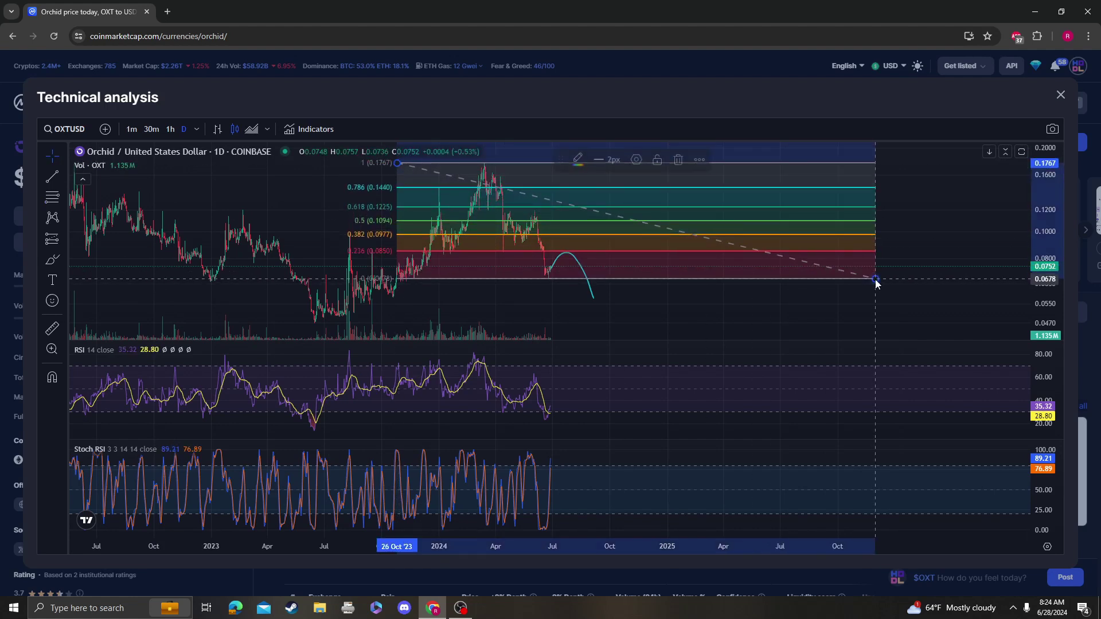
pyautogui.click(875, 279)
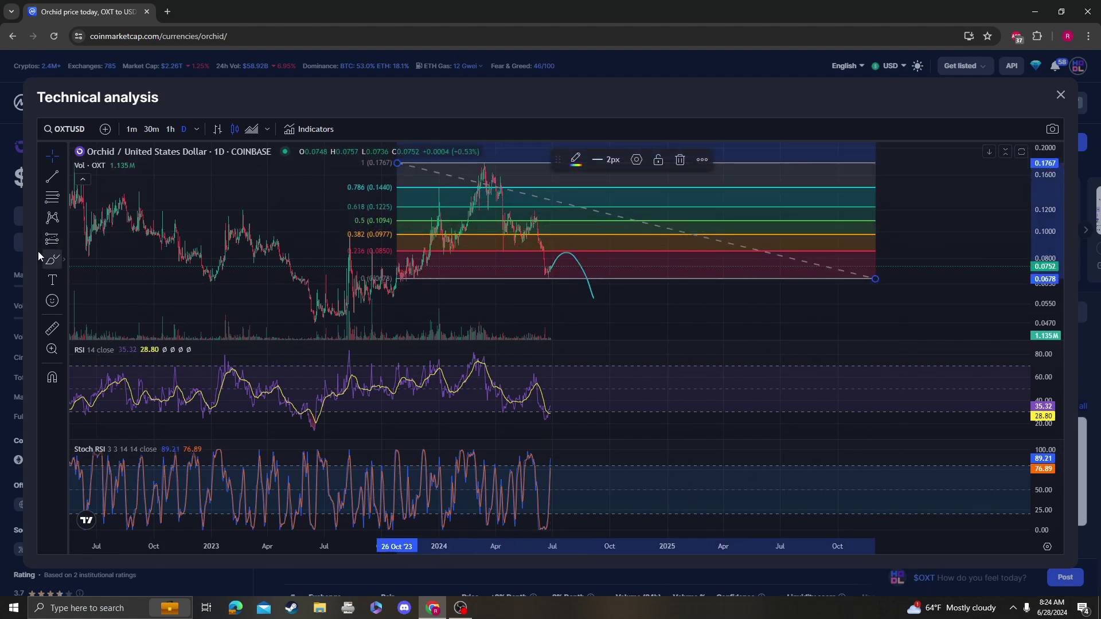
# Step: Brush a cyan arc bouncing from the recent low and circle the latest RSI low
pyautogui.click(52, 260)
pyautogui.moveTo(549, 269); pyautogui.dragTo(610, 295)
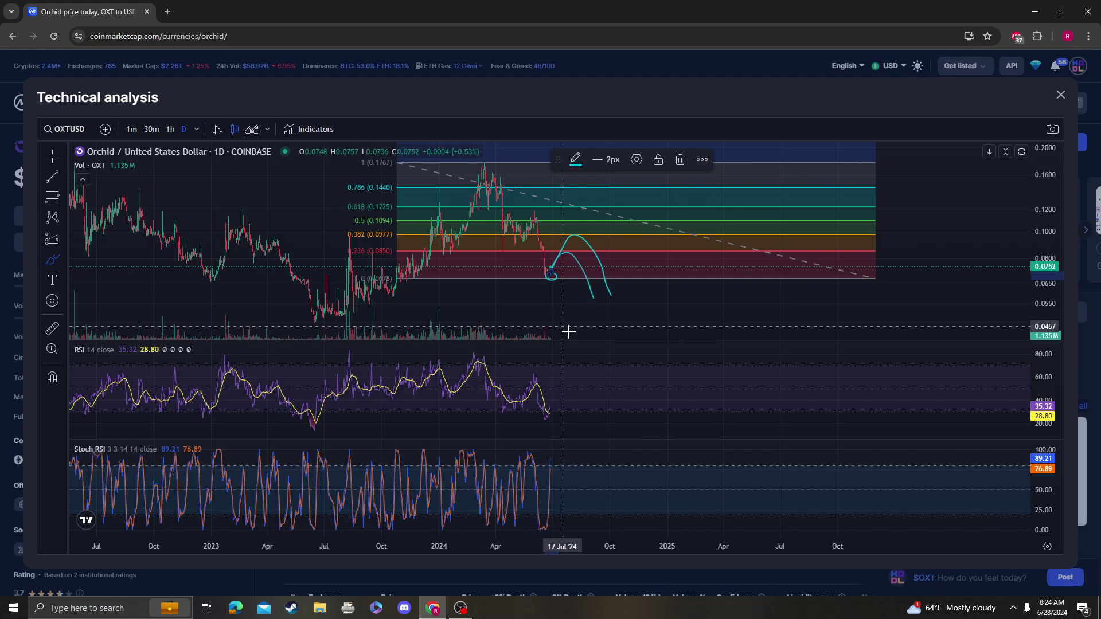
pyautogui.moveTo(549, 411); pyautogui.dragTo(545, 418)
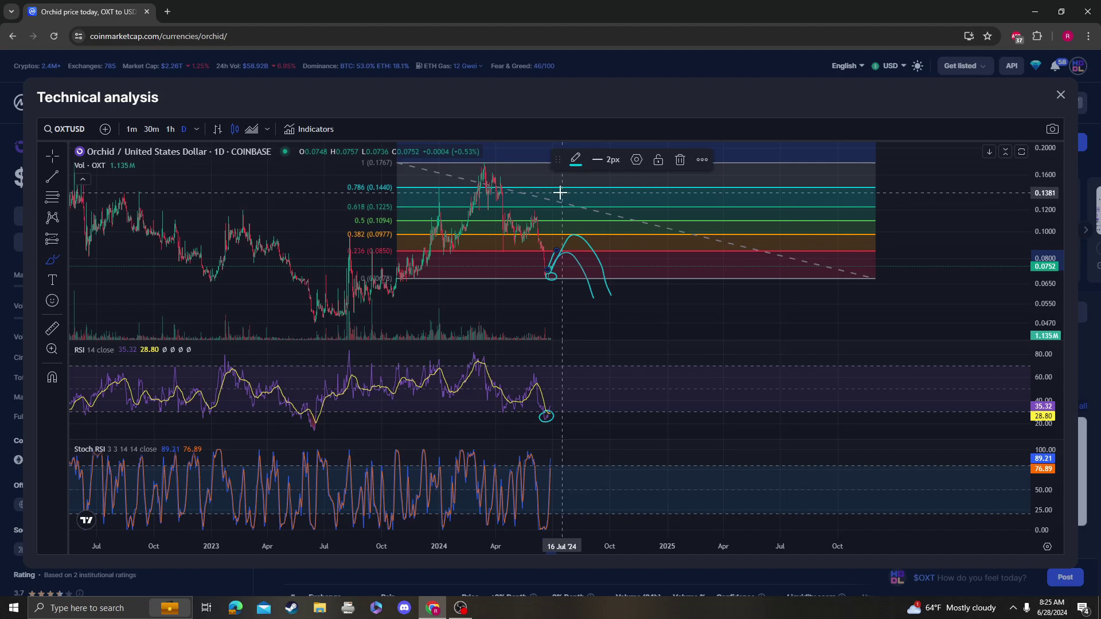
pyautogui.scroll(-3, 551, 179)
pyautogui.scroll(-3, 551, 179)
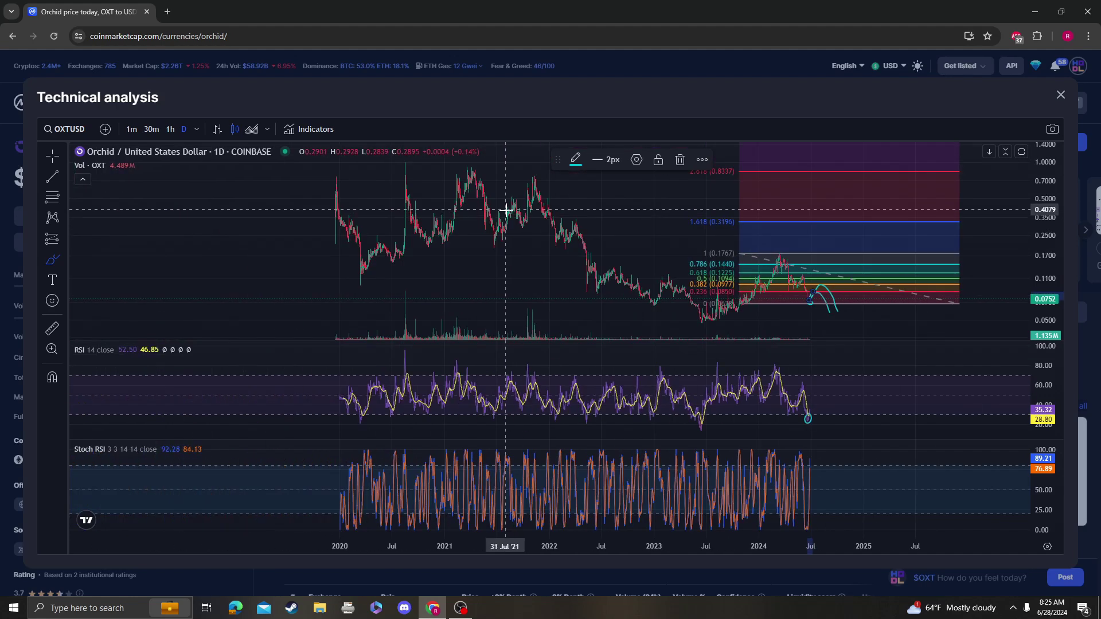
pyautogui.scroll(3, 550, 258)
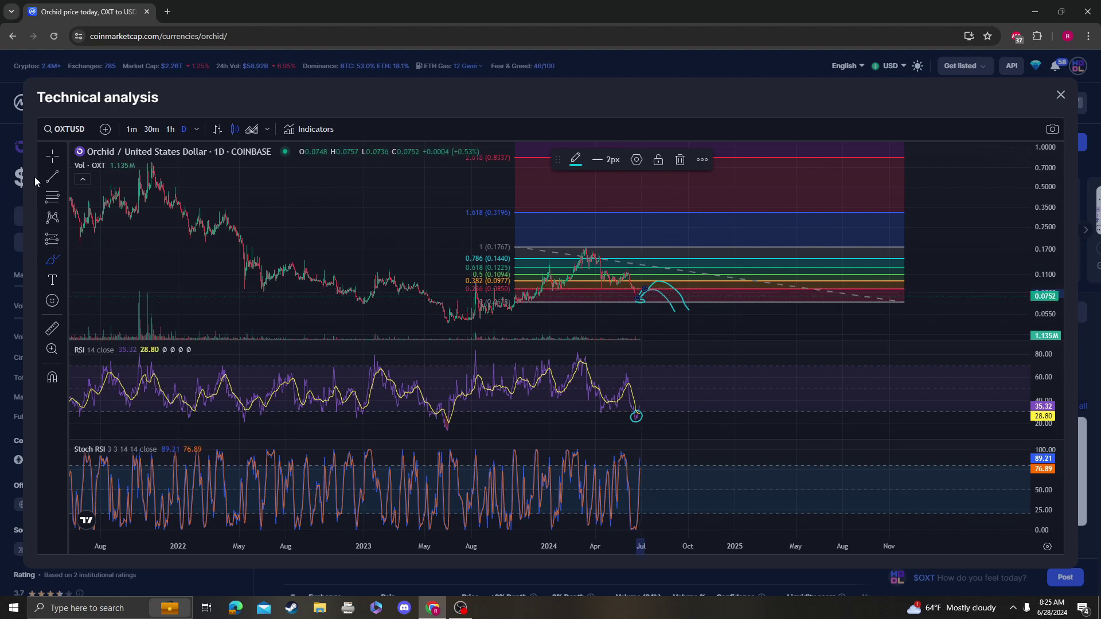
pyautogui.click(51, 197)
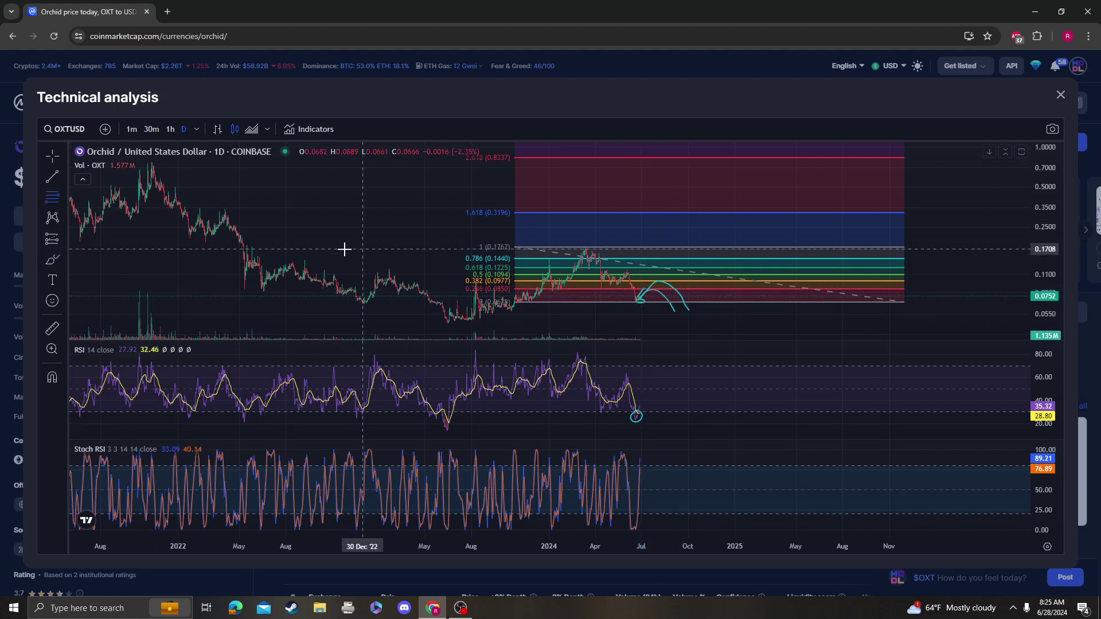
pyautogui.click(267, 247)
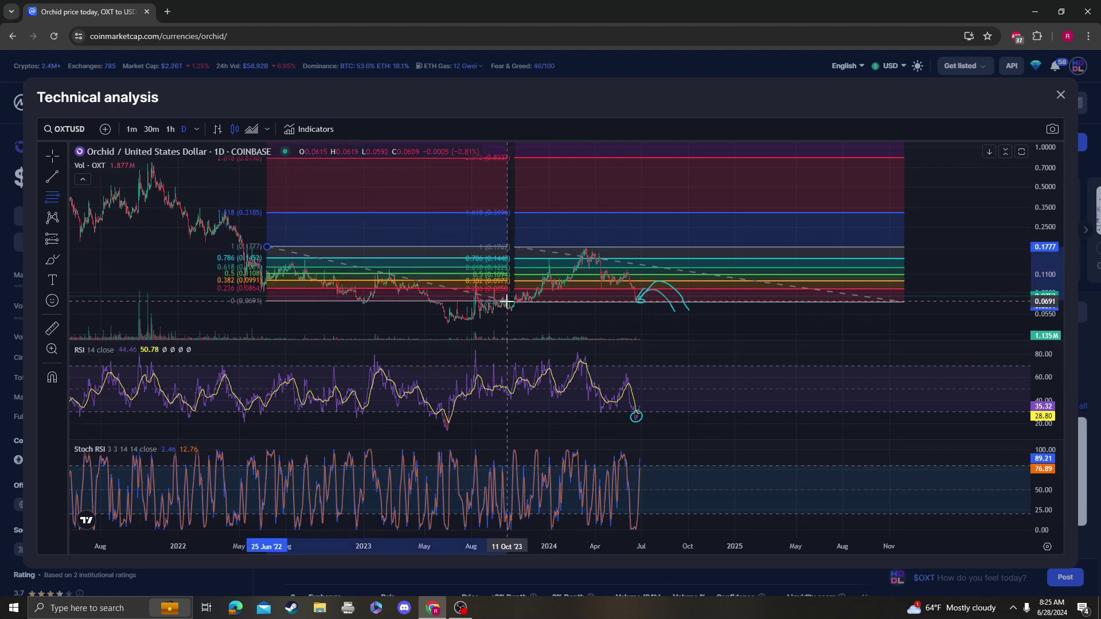
pyautogui.press('Escape')
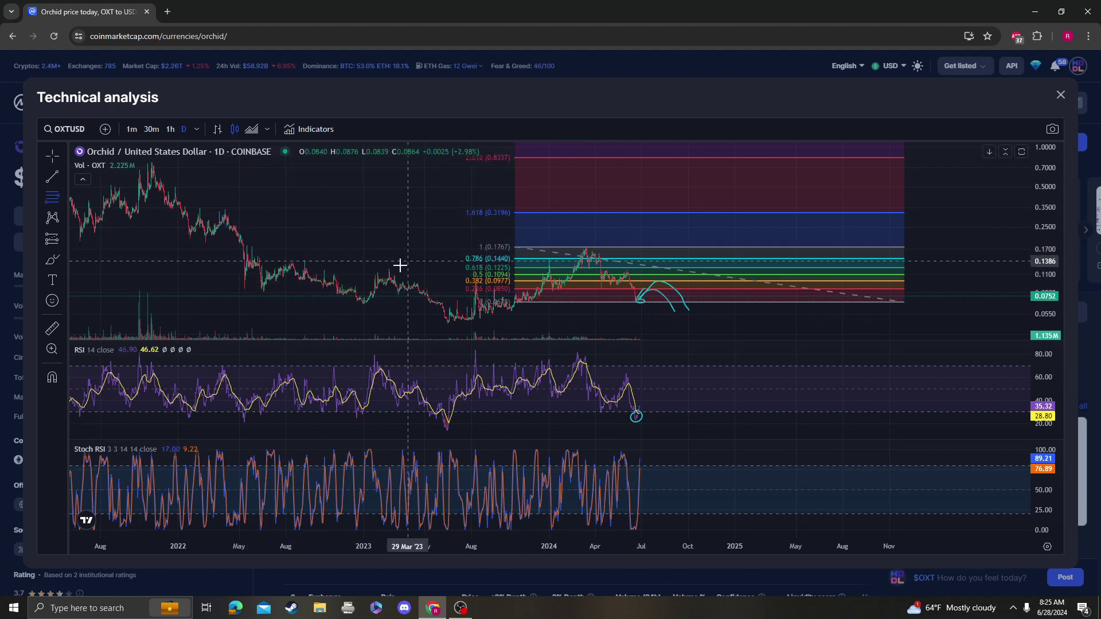
pyautogui.click(395, 268)
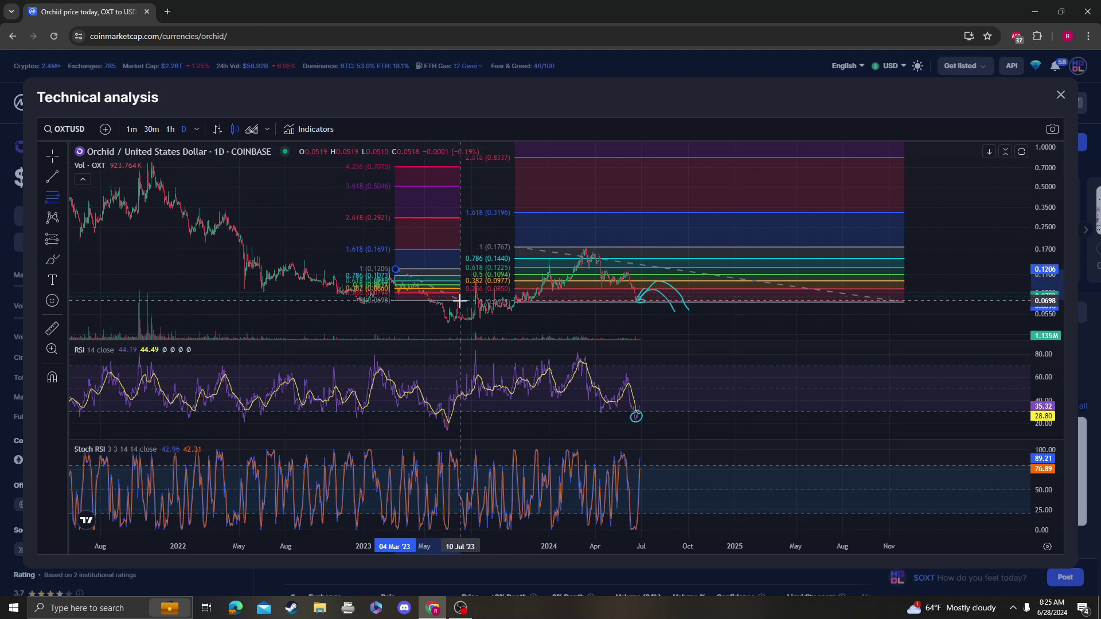
pyautogui.click(460, 301)
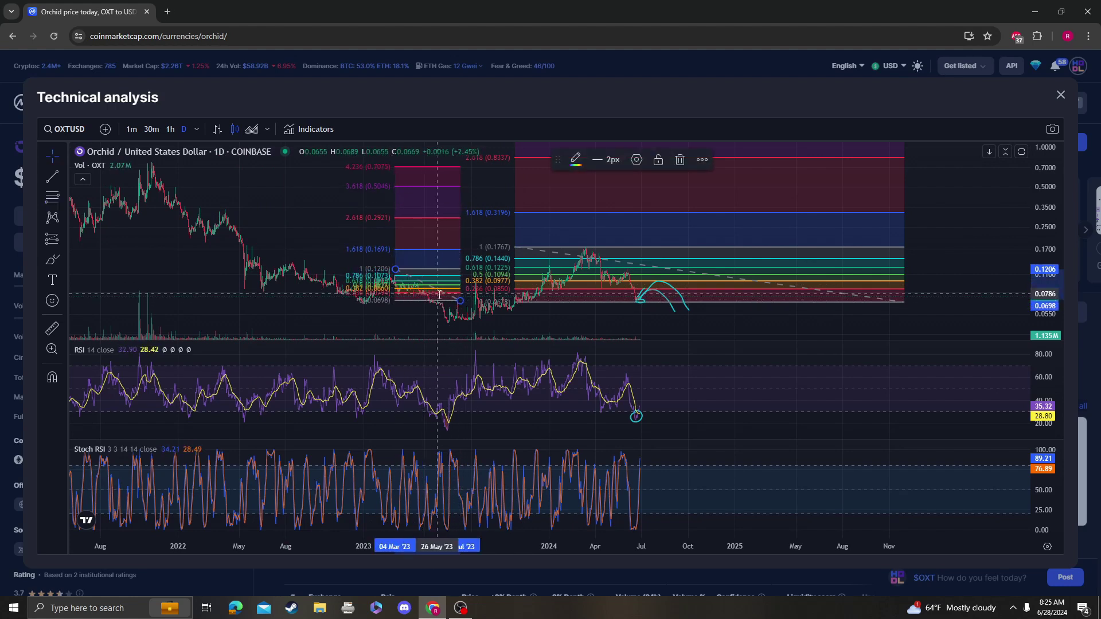
pyautogui.press('Delete')
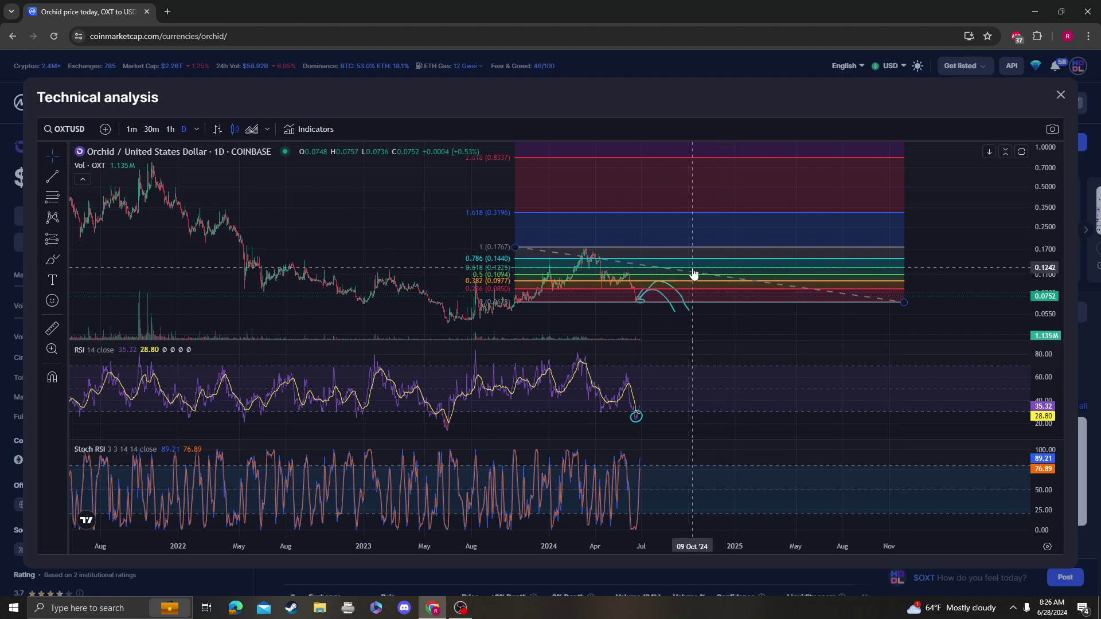
# Step: Erase the outer cyan arc and then the remaining one, keeping Fibonacci and RSI circle
pyautogui.scroll(-3, 309, 221)
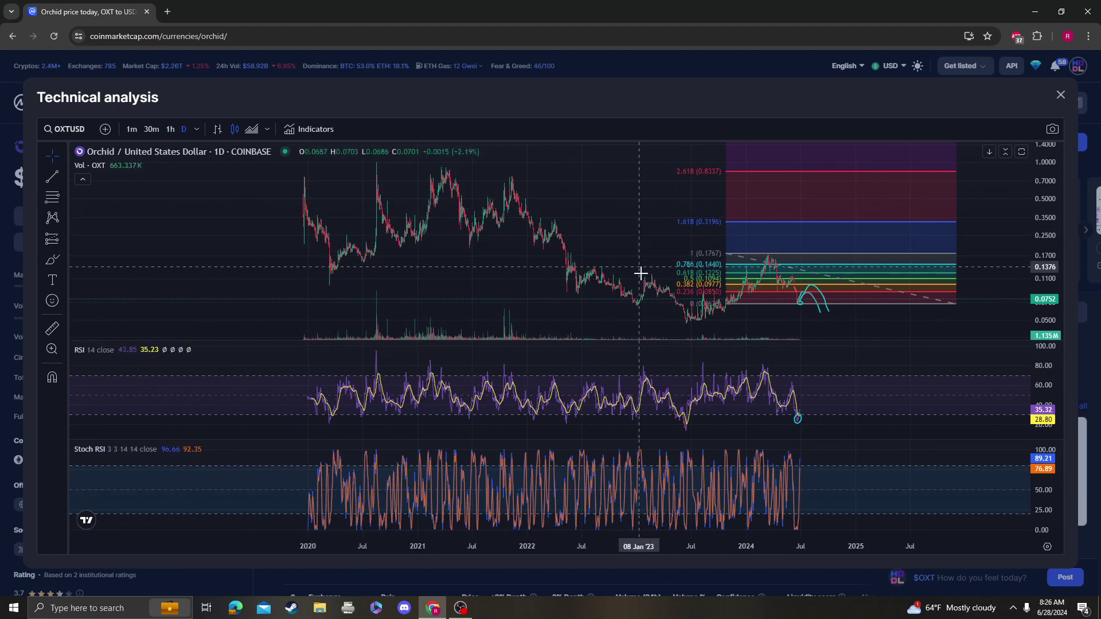
pyautogui.scroll(4, 600, 283)
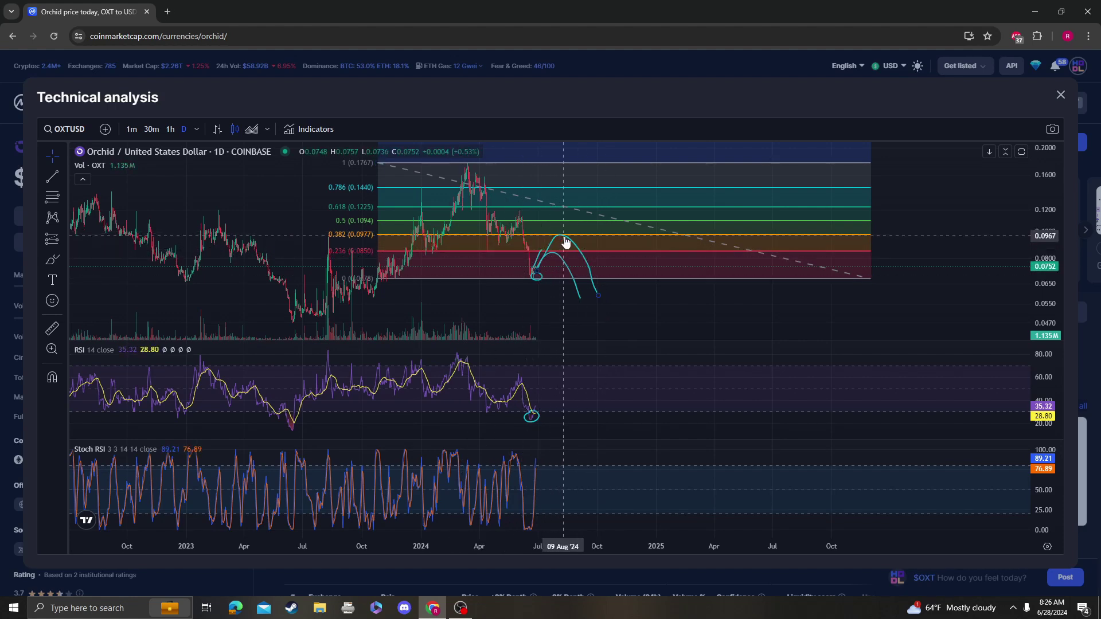
pyautogui.click(582, 261)
pyautogui.press('Delete')
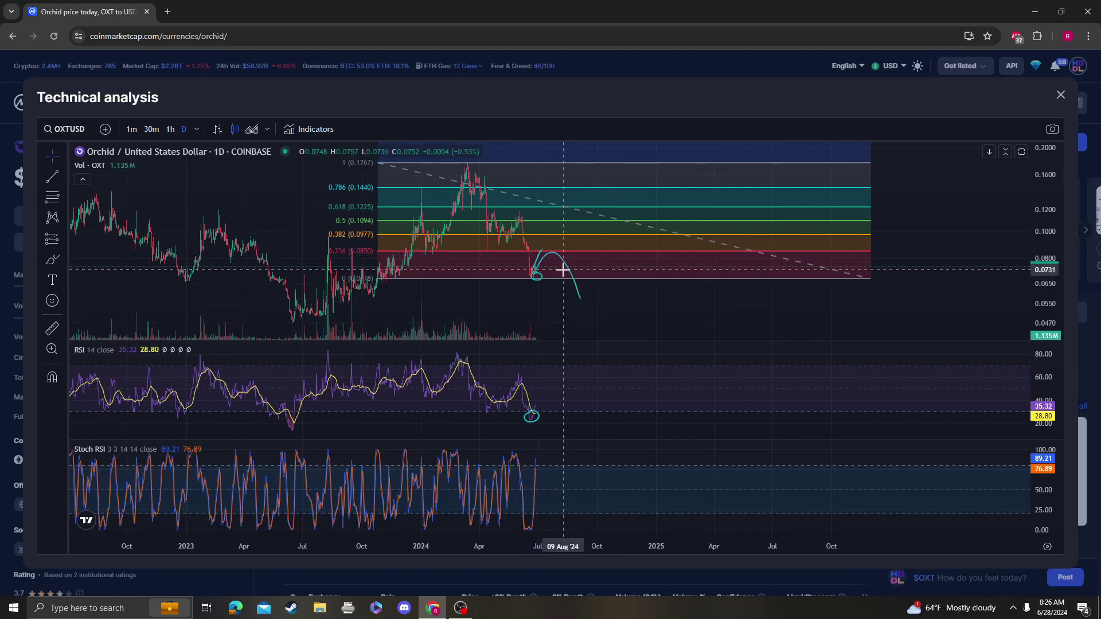
pyautogui.press('Delete')
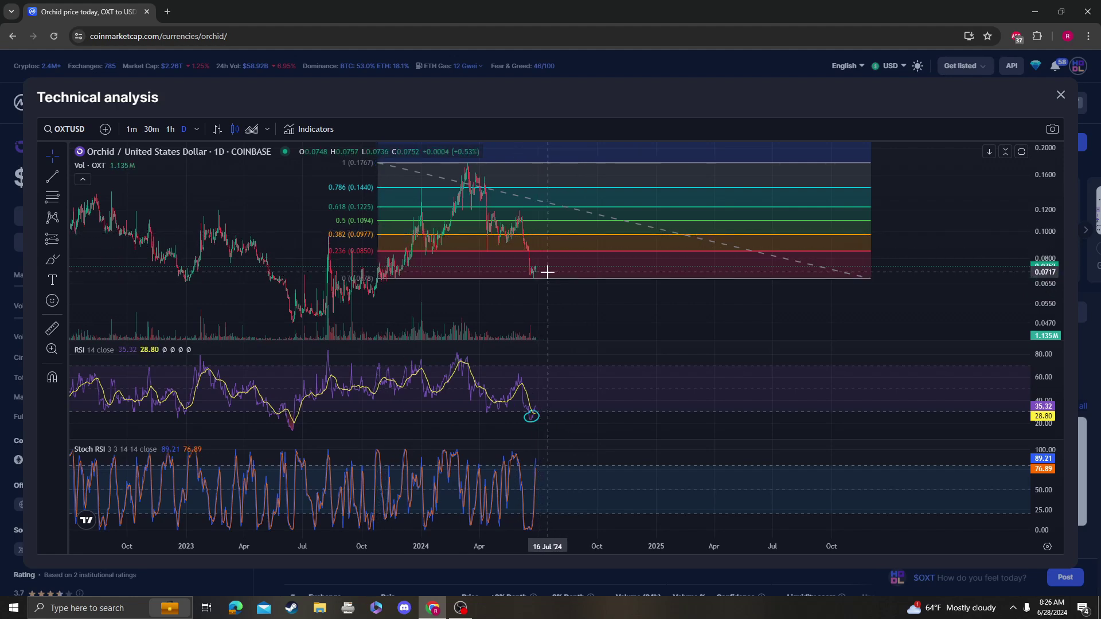
# Step: Brush three rising bullish curves from the recent and 2023 lows, then close Technical analysis
pyautogui.scroll(-5, 545, 266)
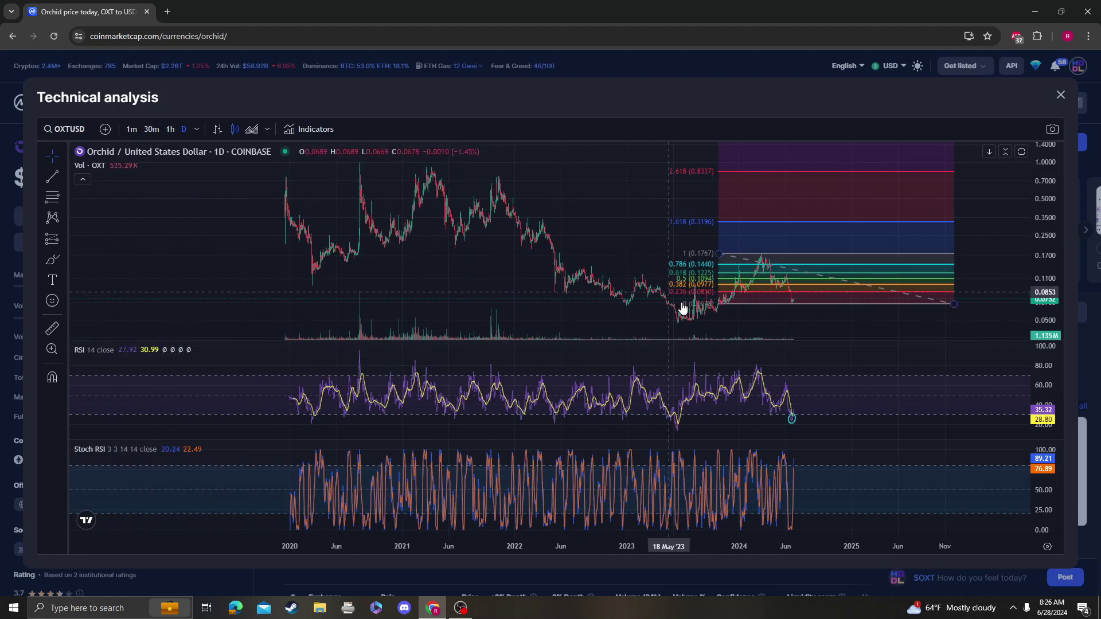
pyautogui.scroll(2, 772, 258)
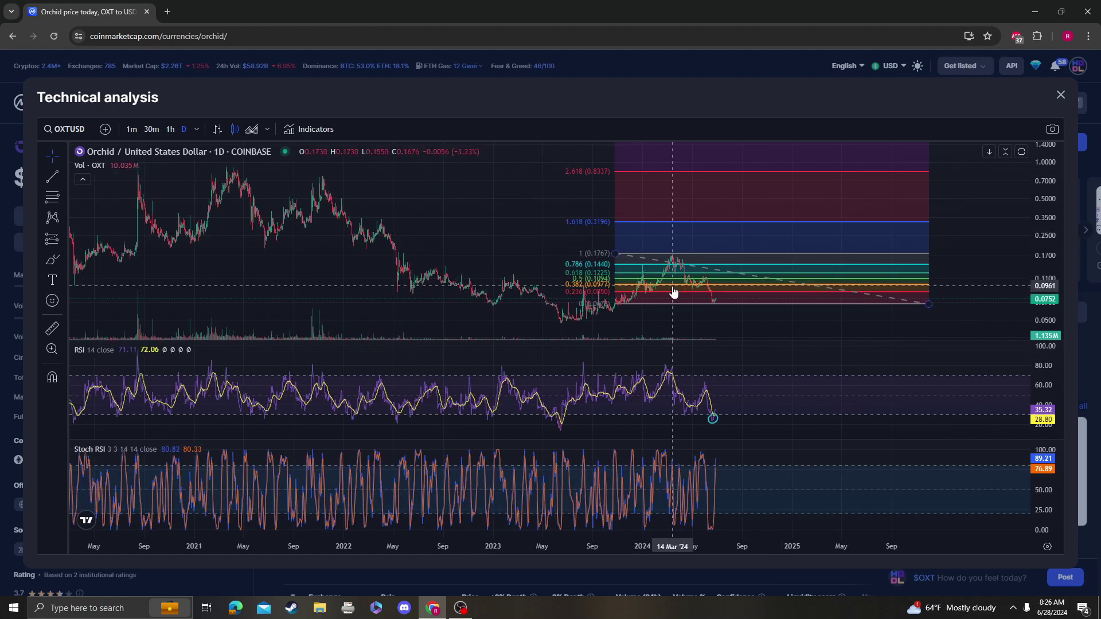
pyautogui.click(53, 259)
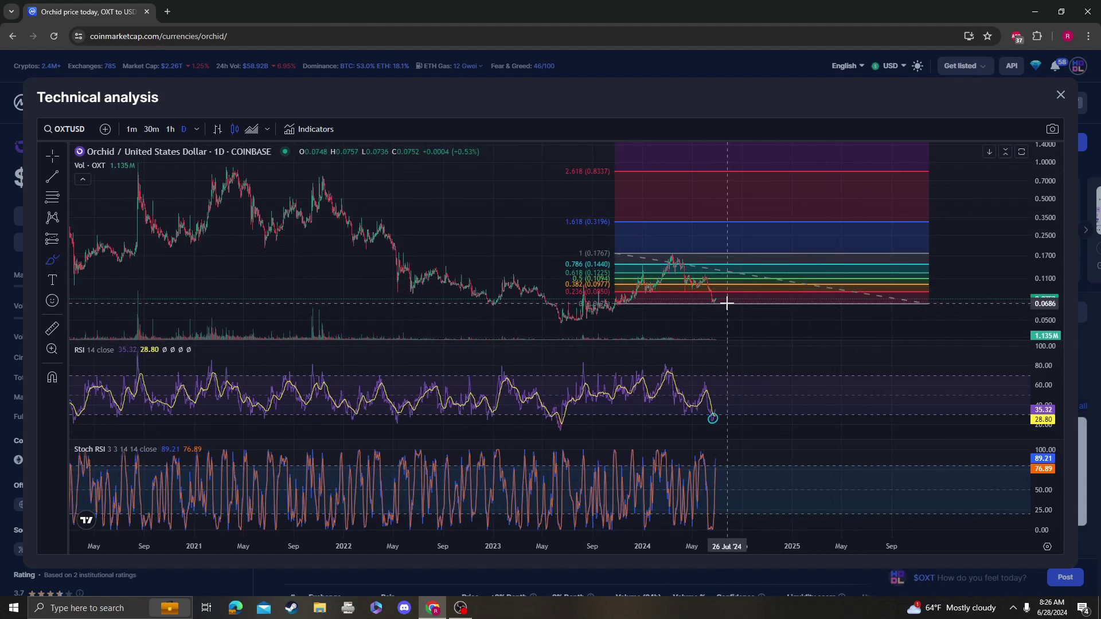
pyautogui.moveTo(713, 300)
pyautogui.mouseDown()
pyautogui.moveTo(731, 270)
pyautogui.moveTo(847, 170)
pyautogui.mouseUp()
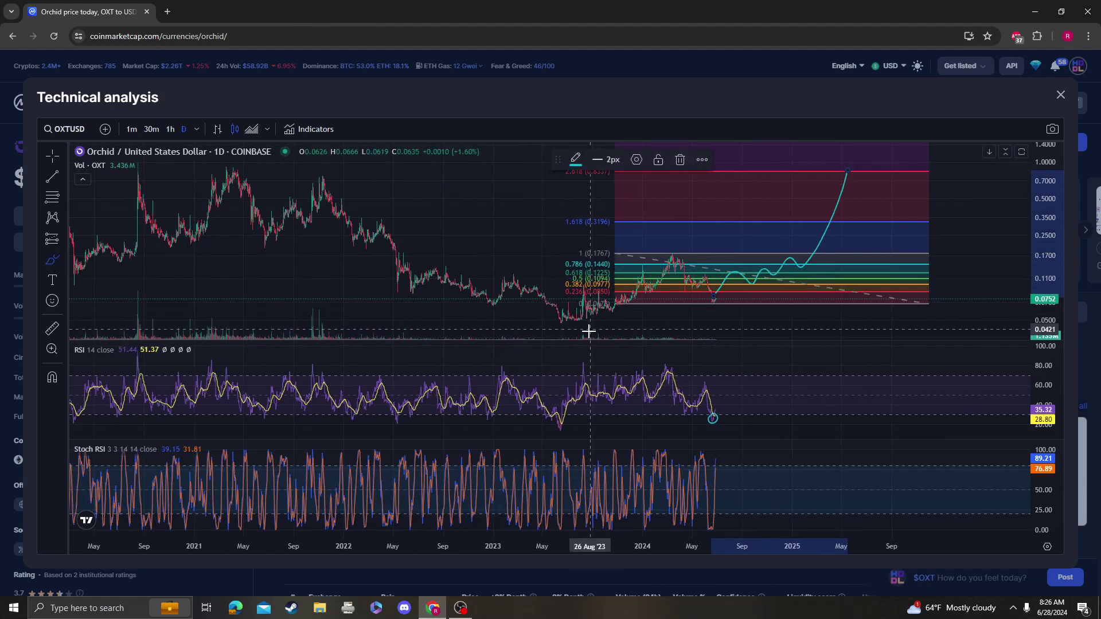
pyautogui.moveTo(601, 325); pyautogui.dragTo(951, 217)
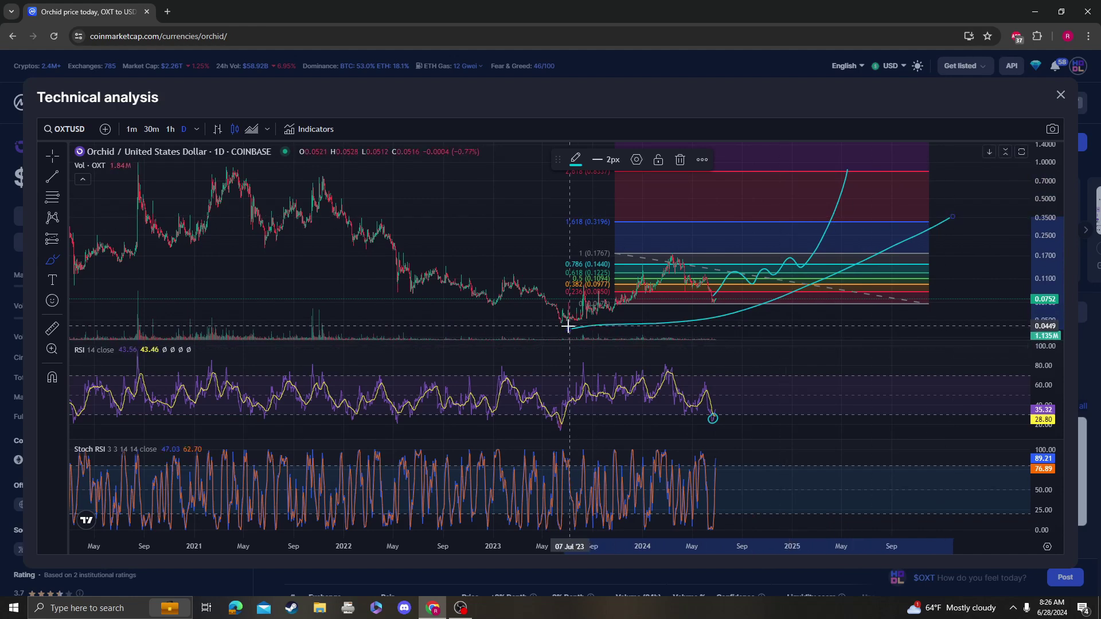
pyautogui.moveTo(570, 325)
pyautogui.mouseDown()
pyautogui.moveTo(897, 197)
pyautogui.moveTo(926, 146)
pyautogui.mouseUp()
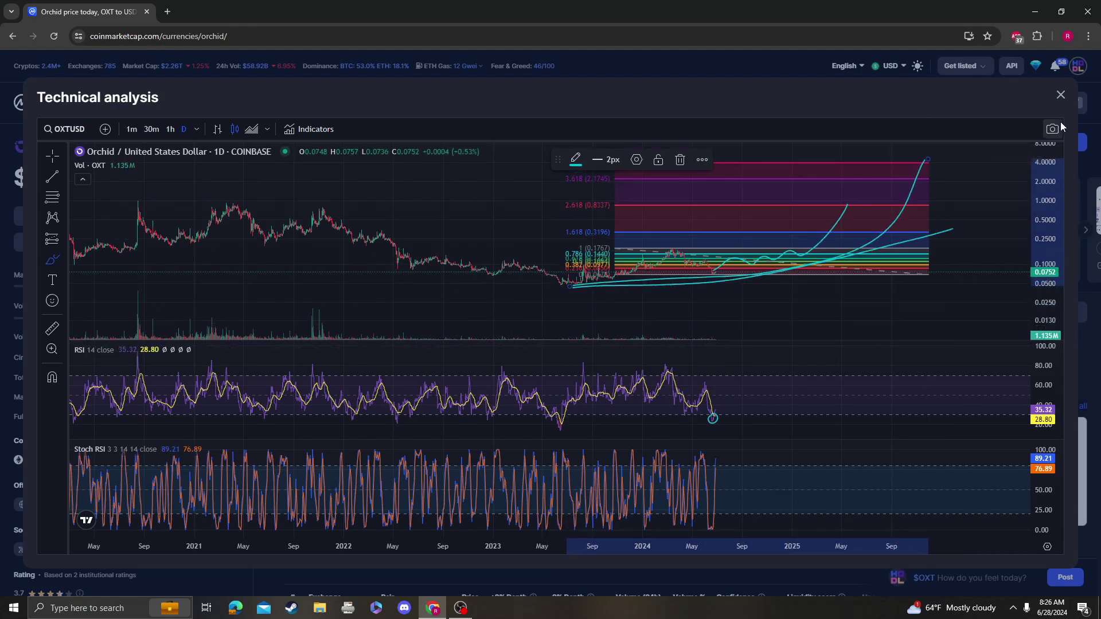
pyautogui.click(1060, 95)
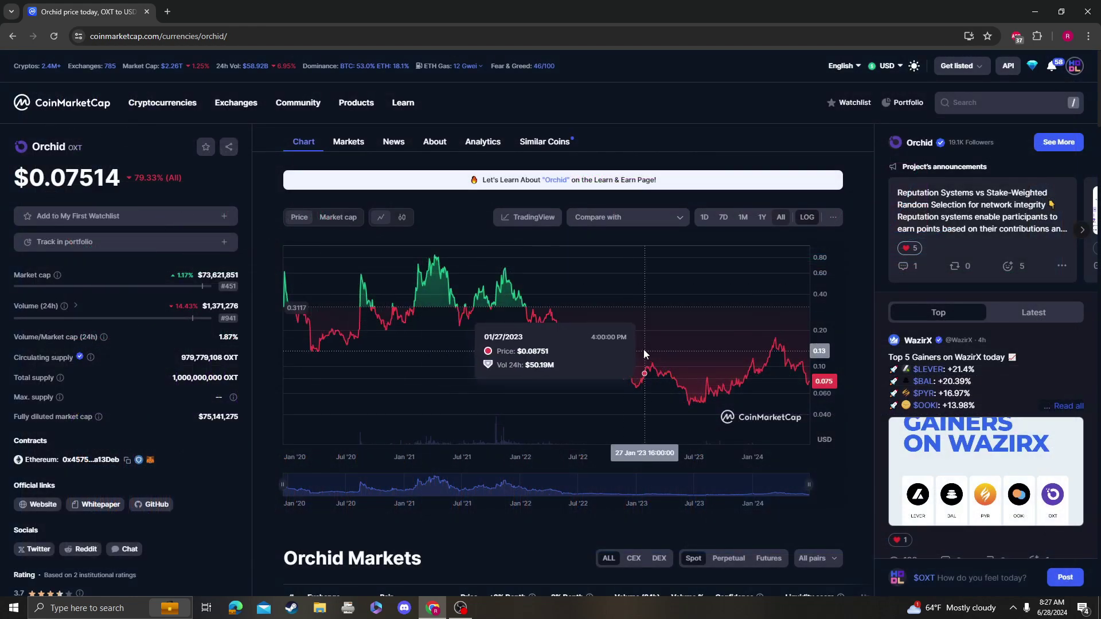